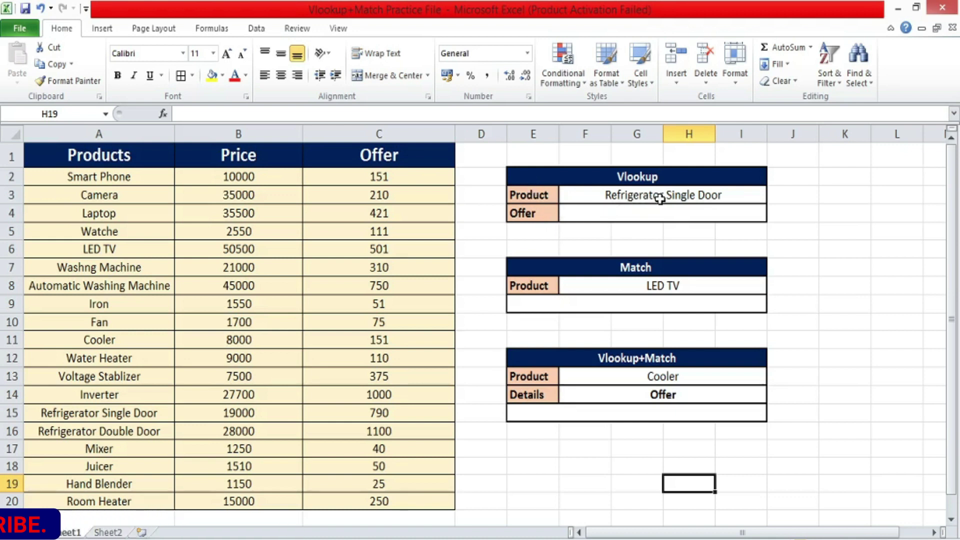
Step: In F4, start typing =VLOOKUP(F3, so the Product cell F3 is the lookup value
click(640, 213)
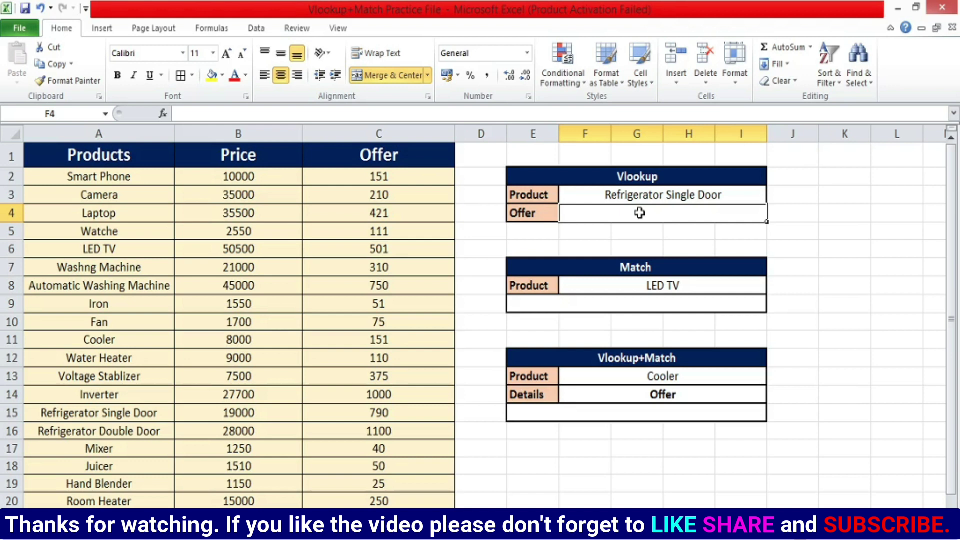
text(=v)
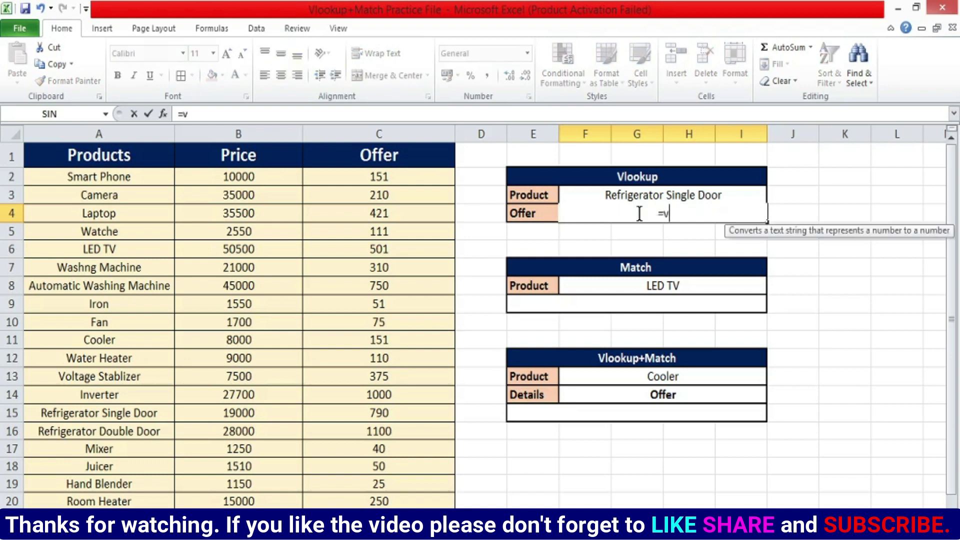
text(l)
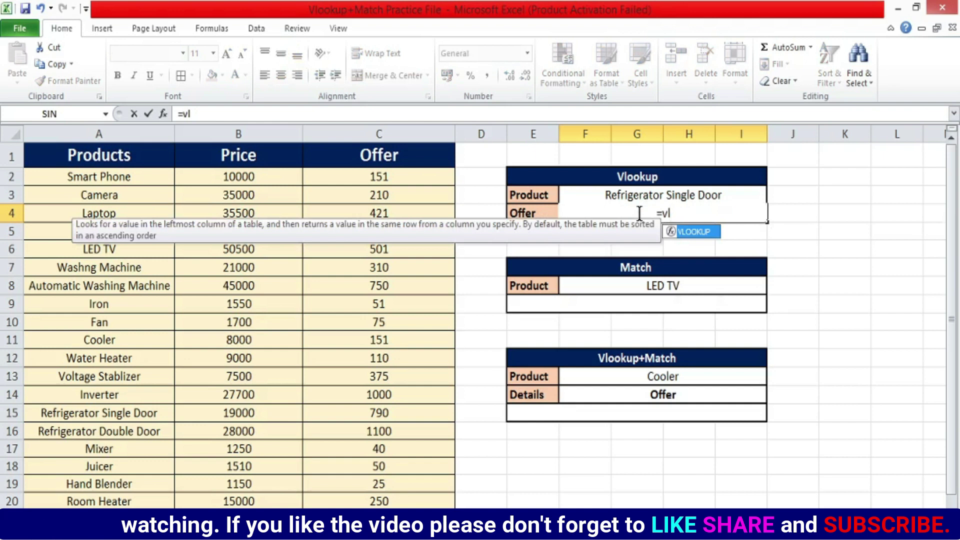
double_click(705, 233)
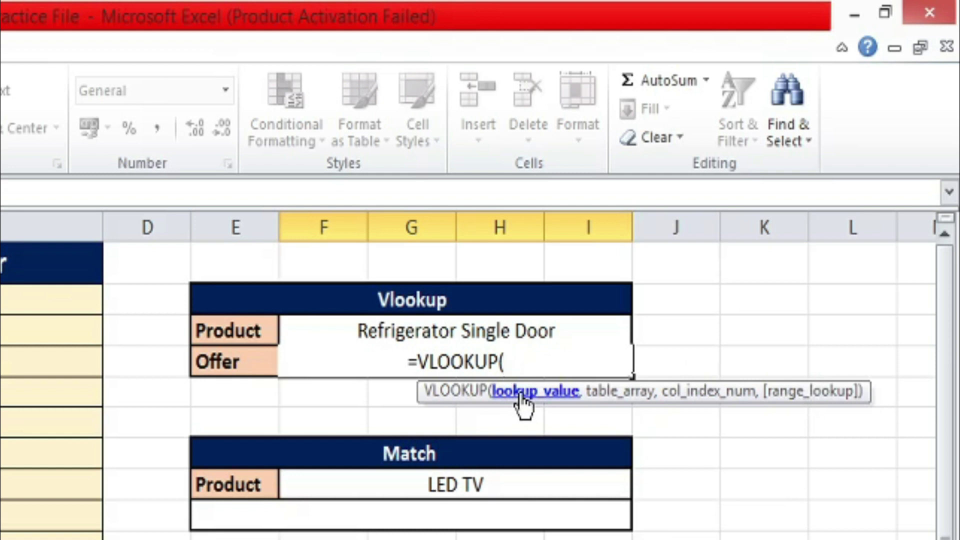
click(470, 330)
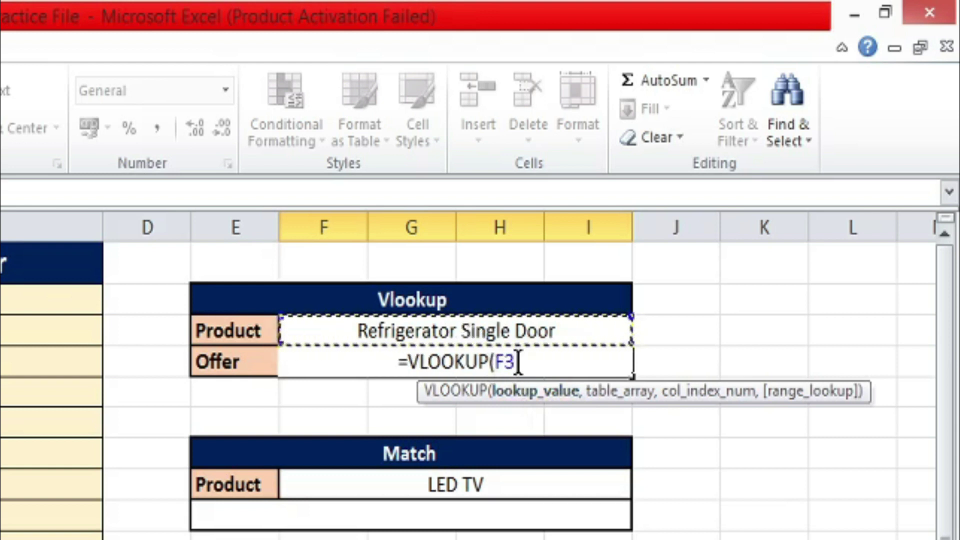
text(,)
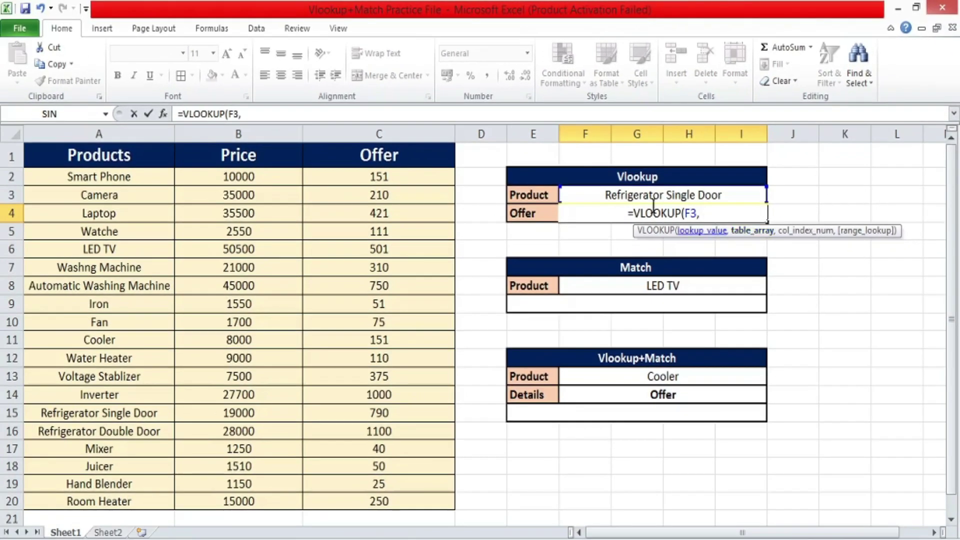
Step: Complete the formula as =VLOOKUP(F3,A1:C20,3,0), returning offer 790 for Refrigerator Single Door
drag(117, 159, 238, 159)
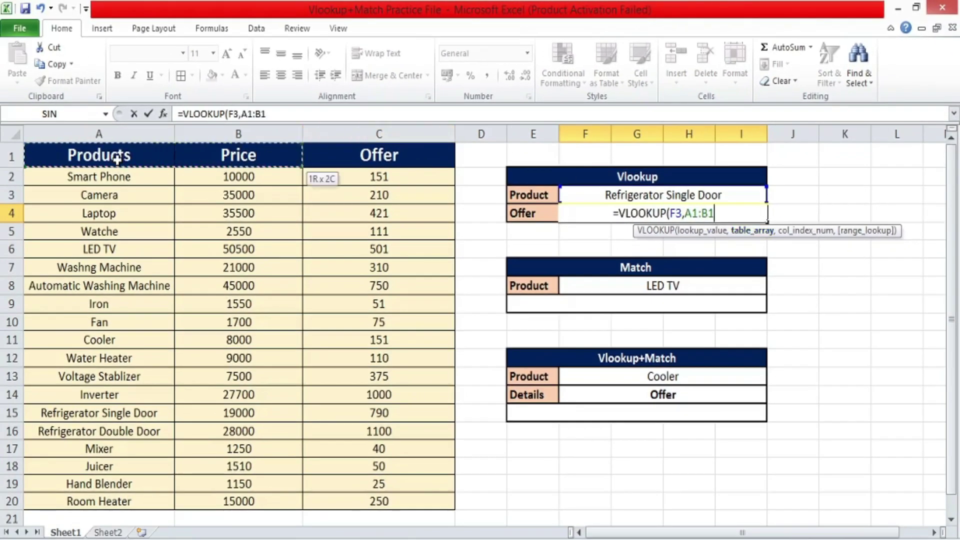
mouse_move(299, 167)
mouse_down()
mouse_move(453, 453)
mouse_move(453, 502)
mouse_up()
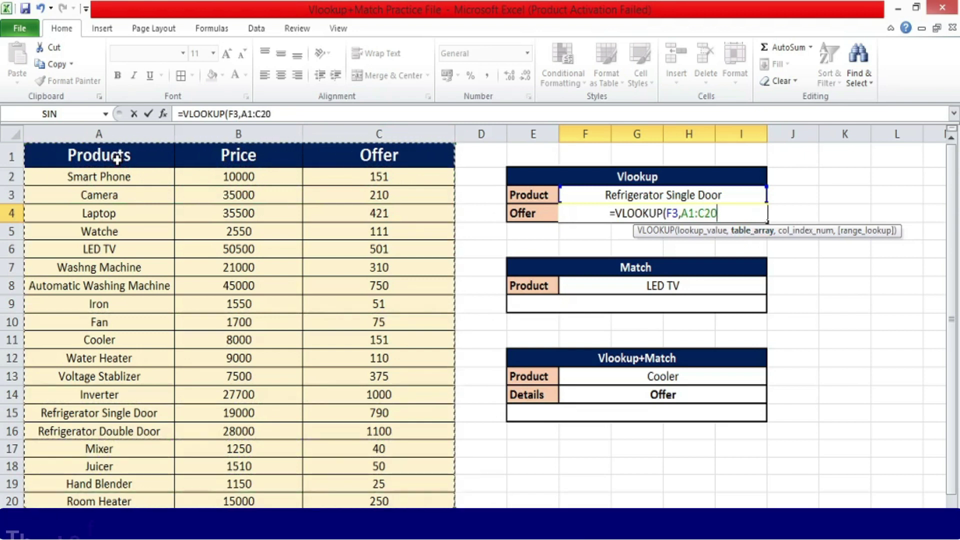
text(,)
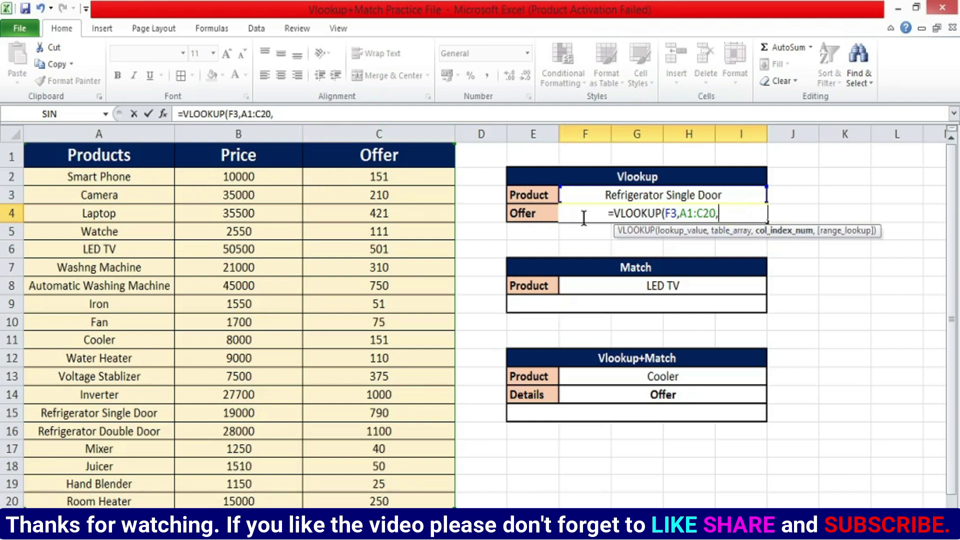
text(3)
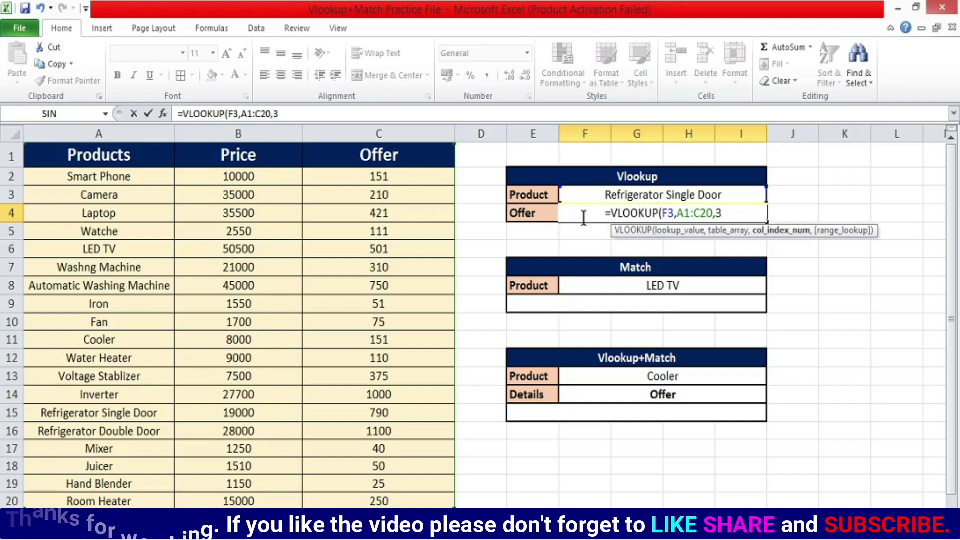
text(,)
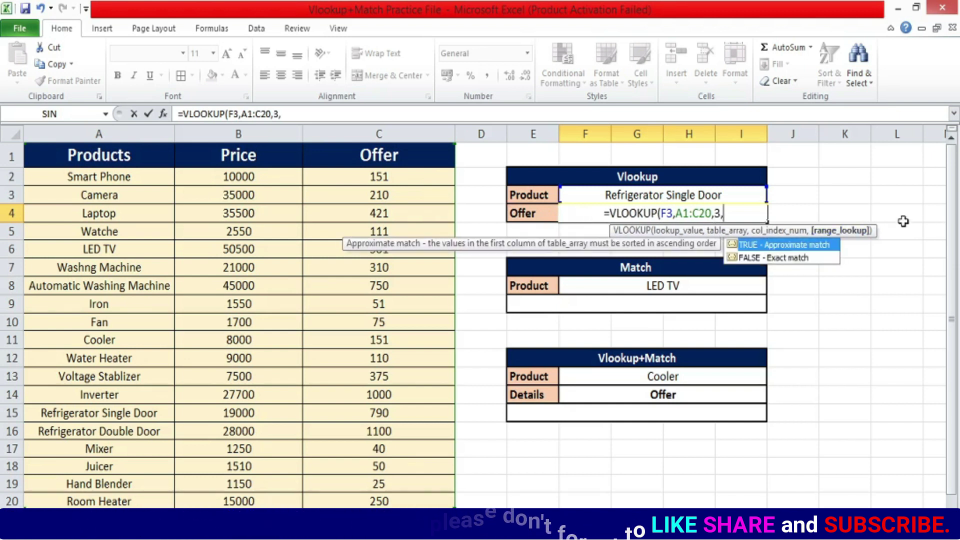
text(0))
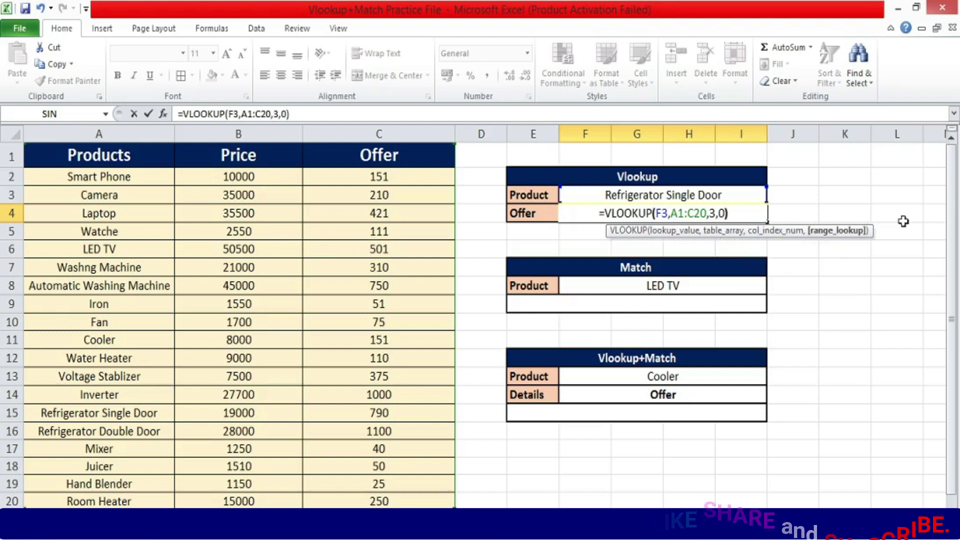
key(Return)
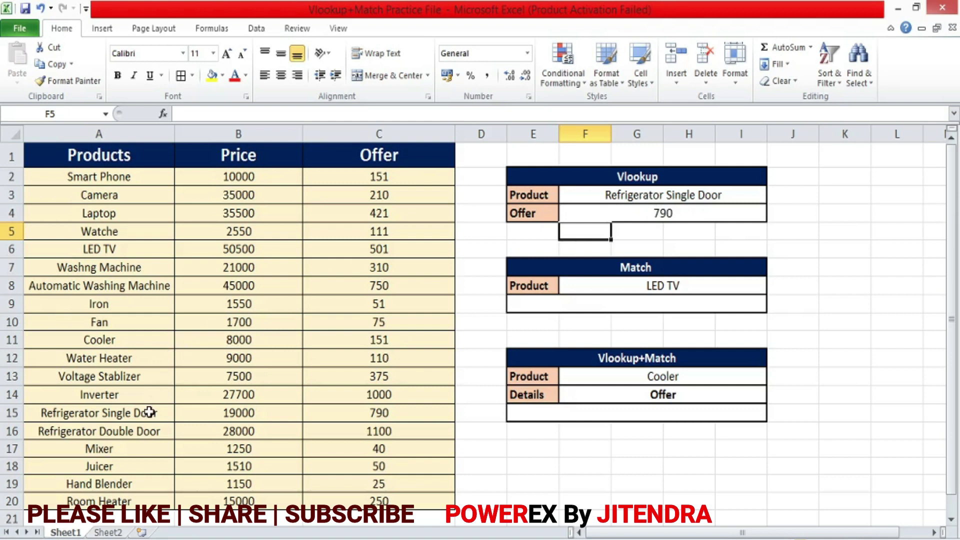
Step: Confirm row 15's 790 offer, then pick Juicer in F3's dropdown so the Offer cell shows 50
drag(150, 413, 379, 413)
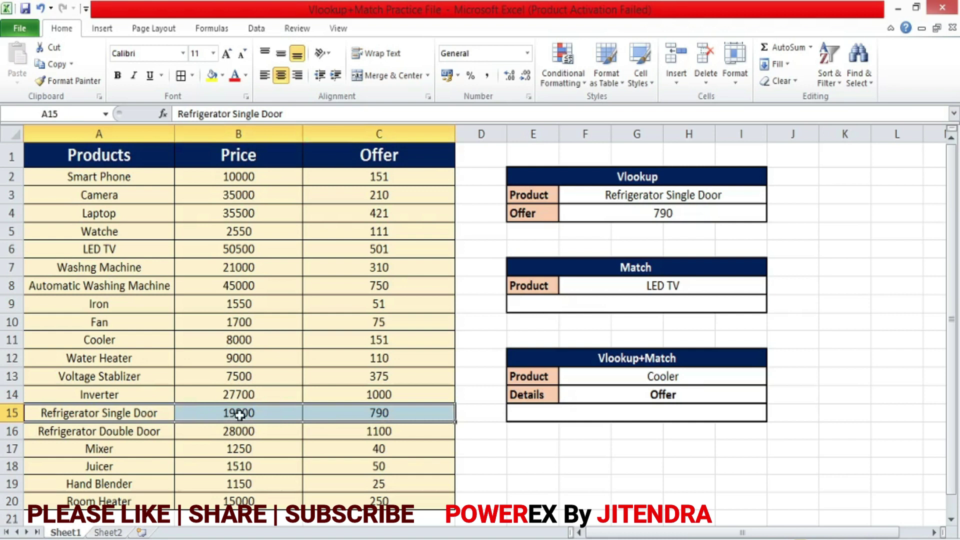
click(621, 245)
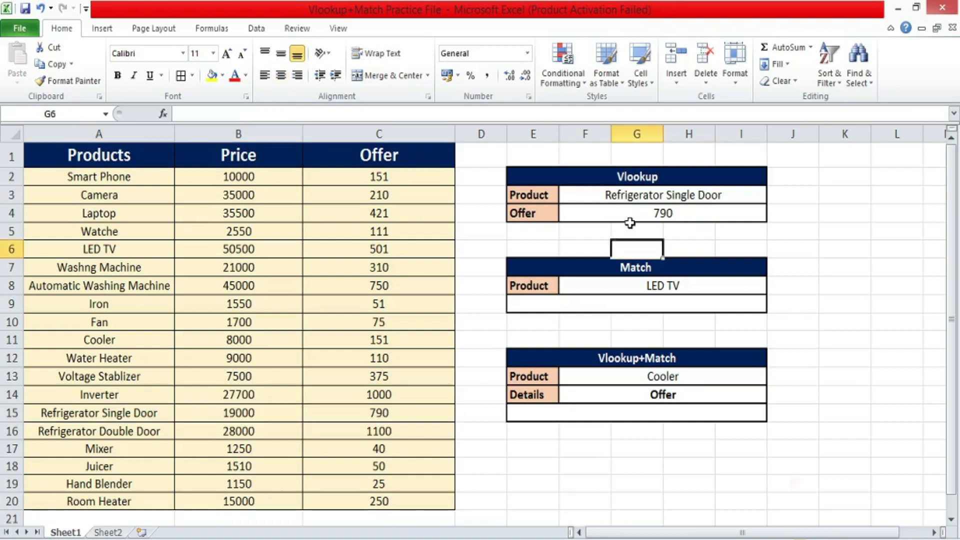
click(630, 198)
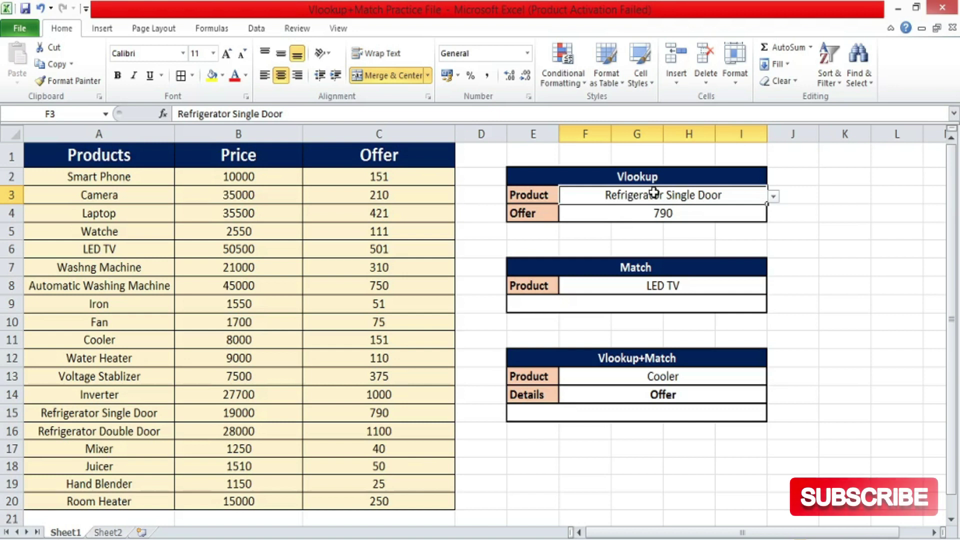
click(774, 197)
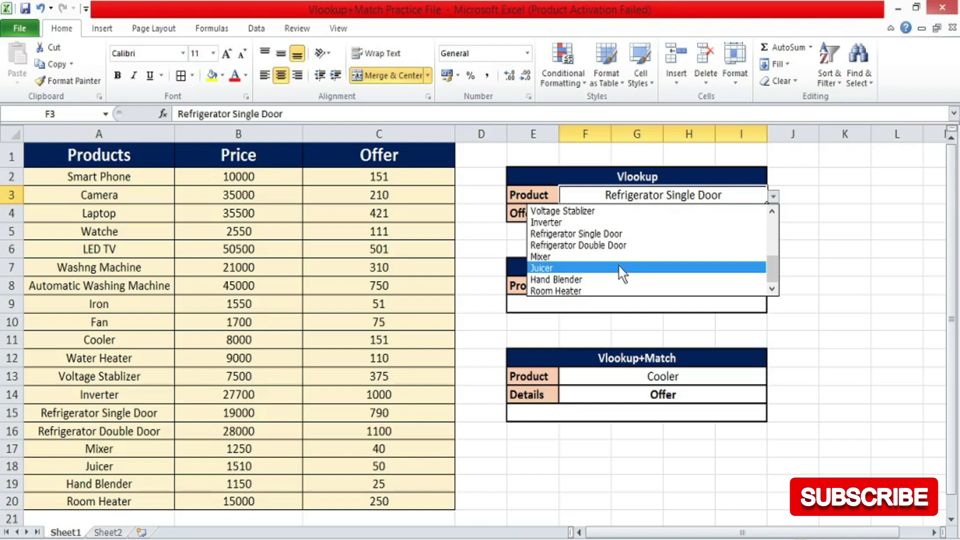
click(595, 269)
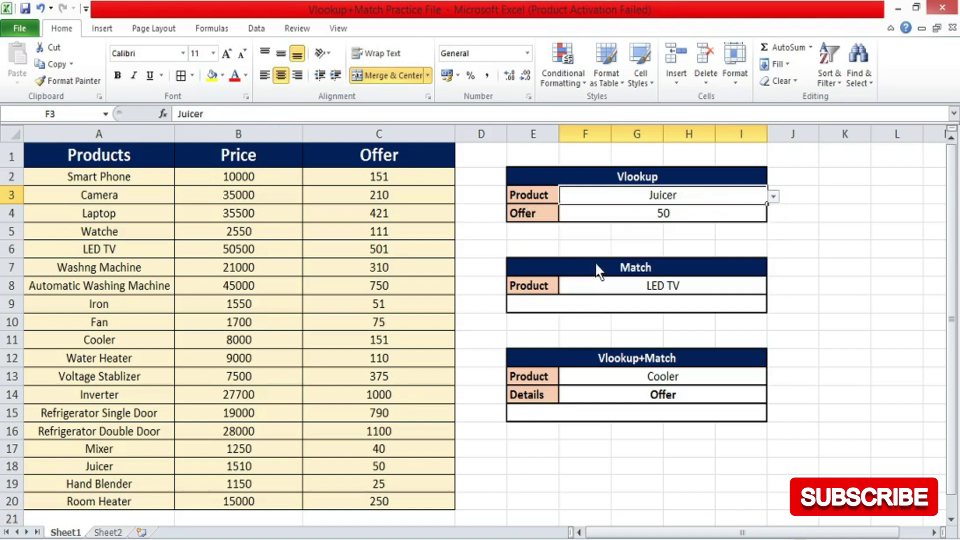
click(696, 218)
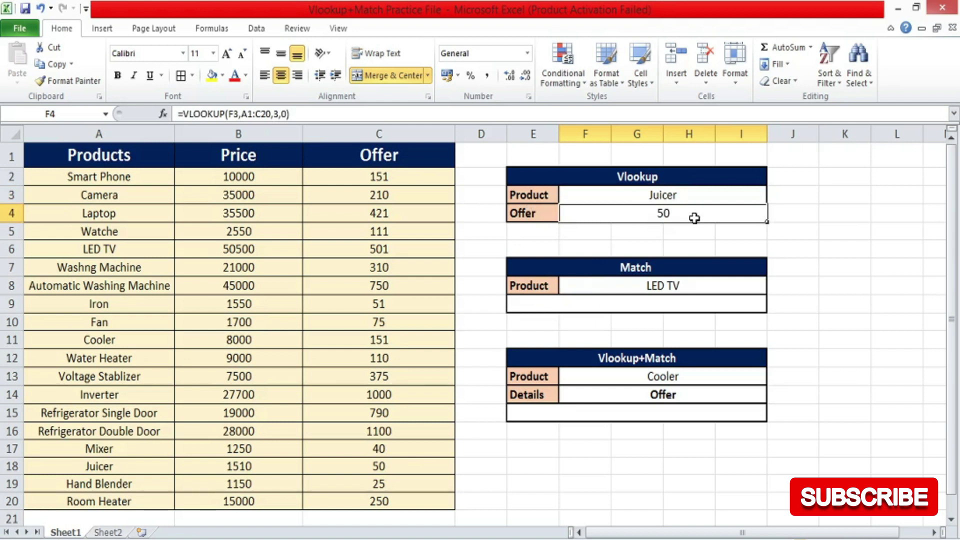
Step: Rename the E4 label from Offer to Price
click(534, 212)
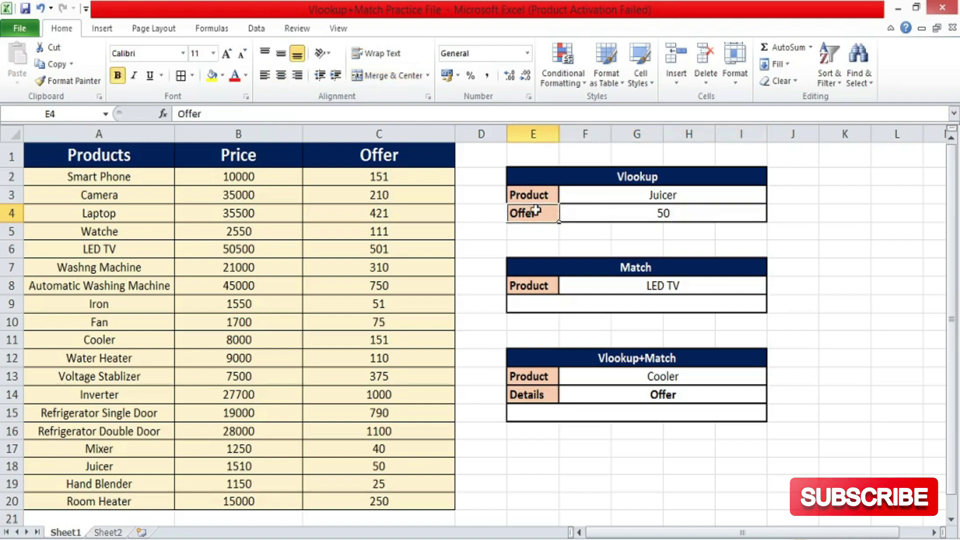
text(Price)
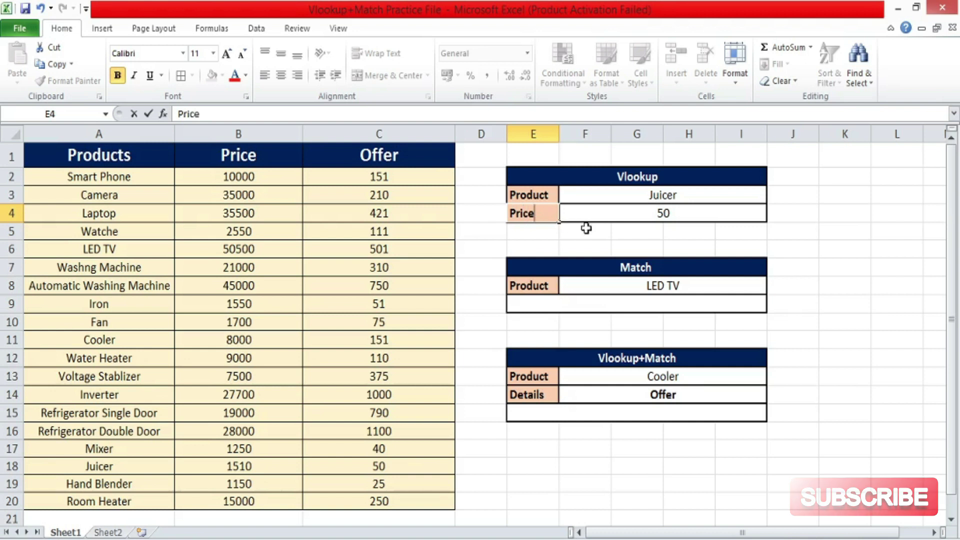
click(585, 226)
Step: Change F4's VLOOKUP column index from 3 to 2, returning Juicer's price 1510
click(614, 214)
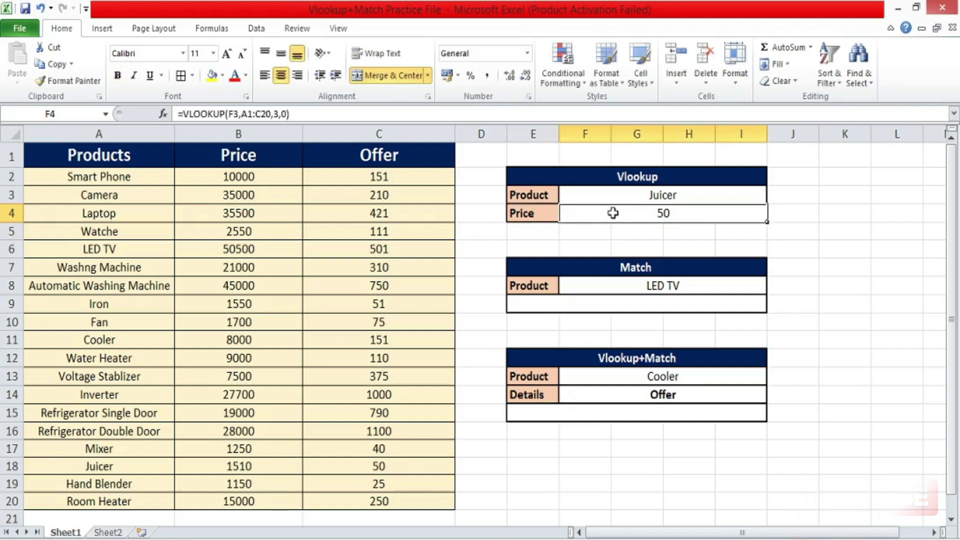
key(F2)
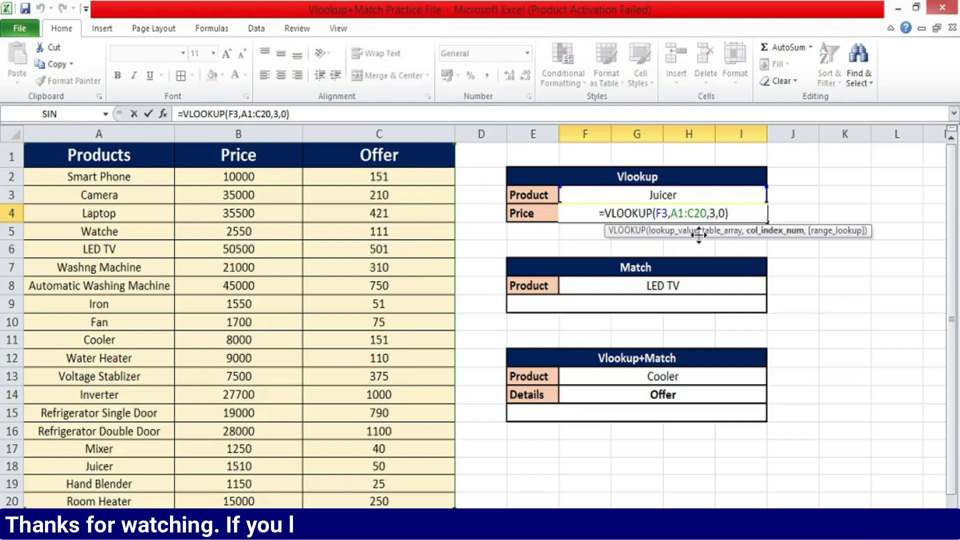
click(713, 213)
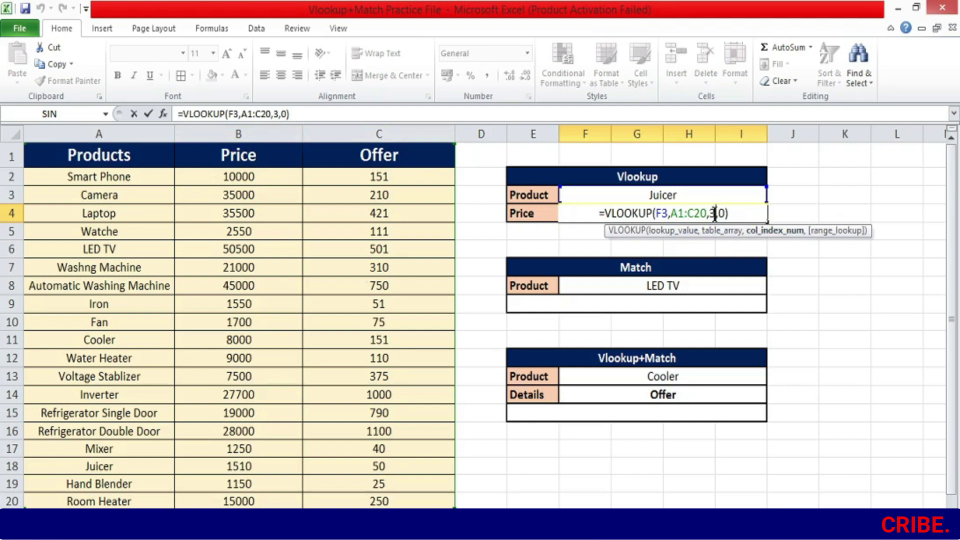
key(BackSpace)
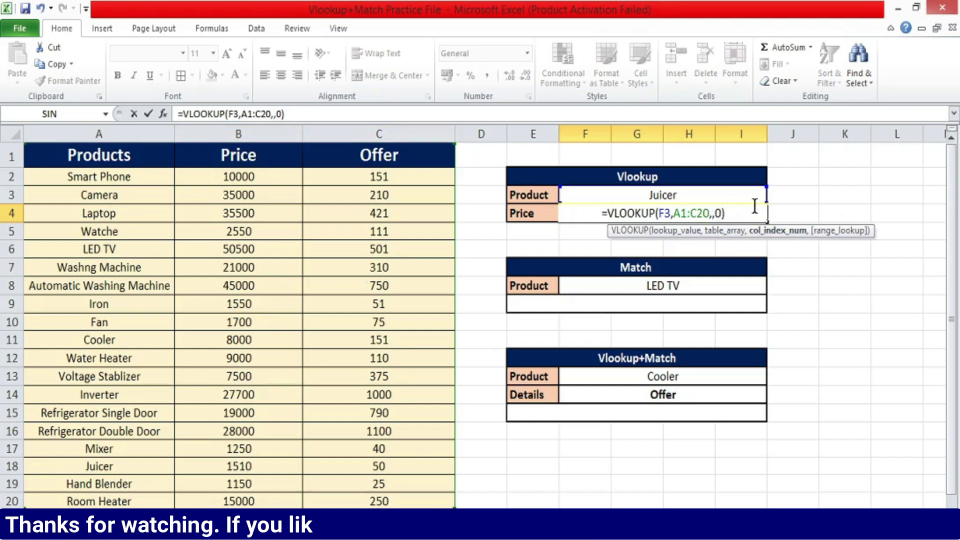
text(2)
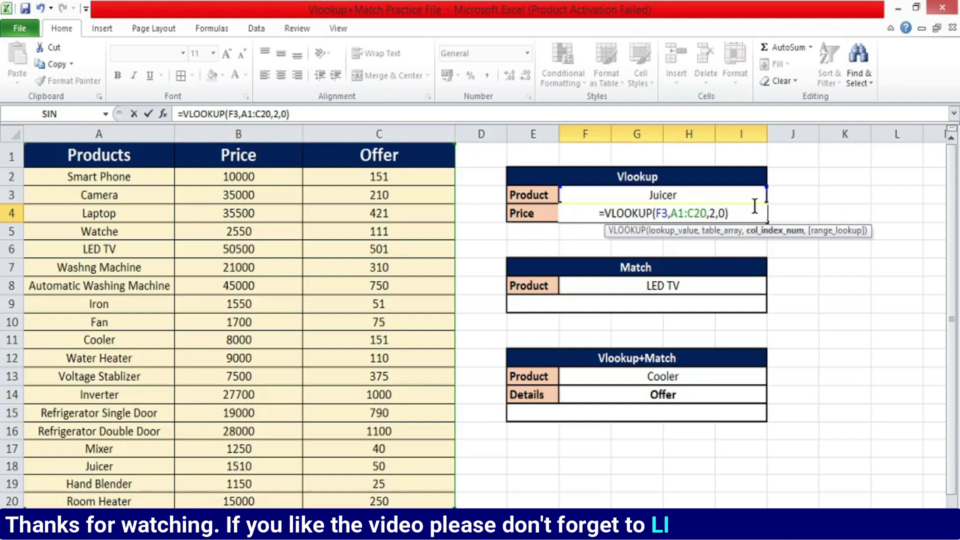
key(Return)
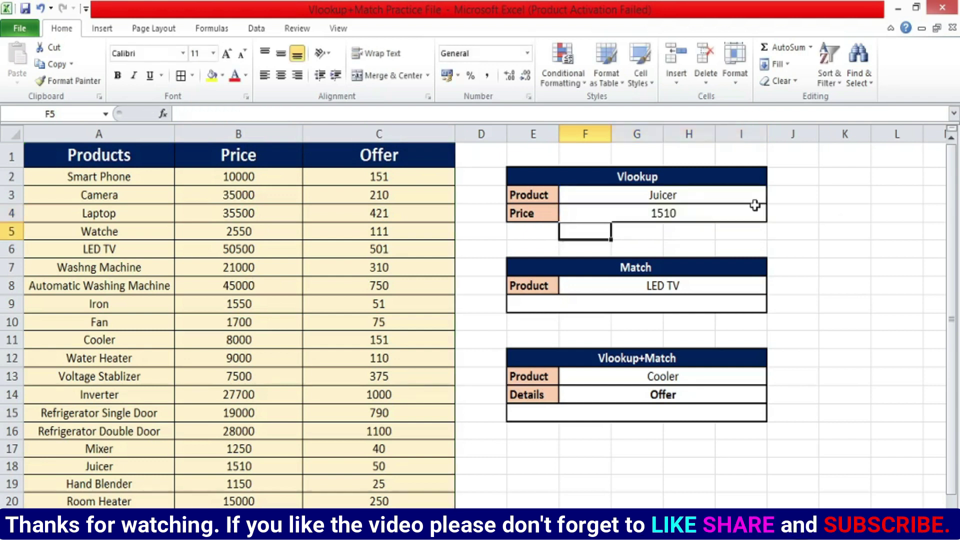
Step: Verify the 1510 result against Juicer's row A18:B18 in the product table
click(673, 214)
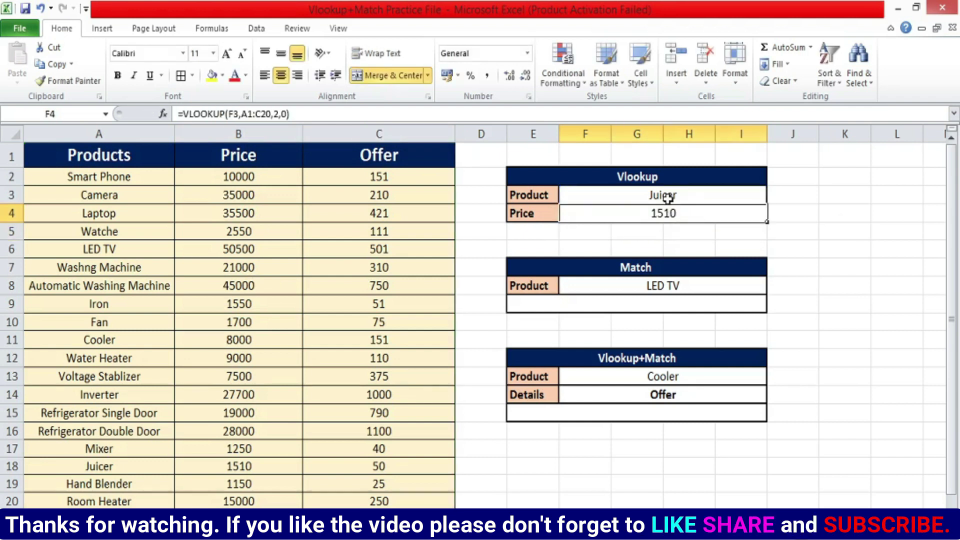
click(141, 456)
click(142, 462)
key(shift+Right)
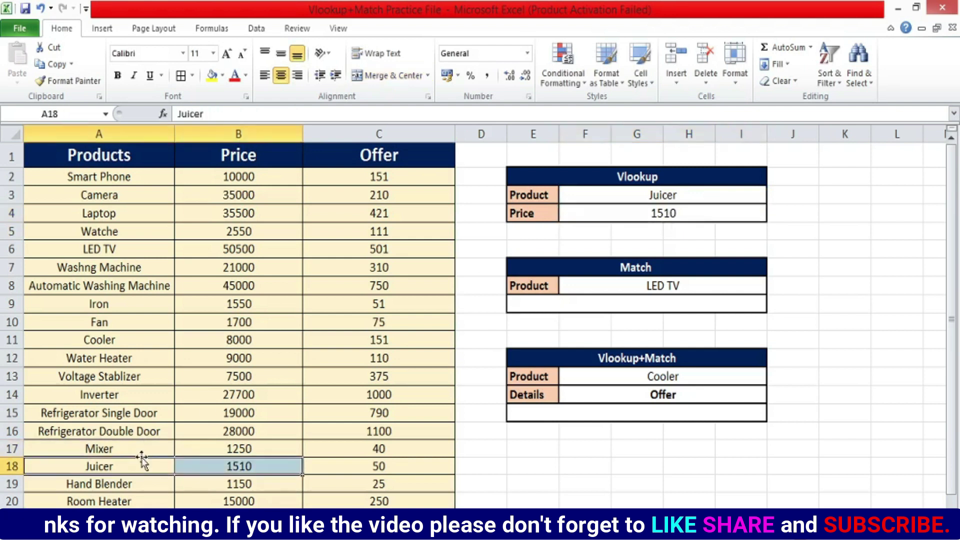
click(712, 245)
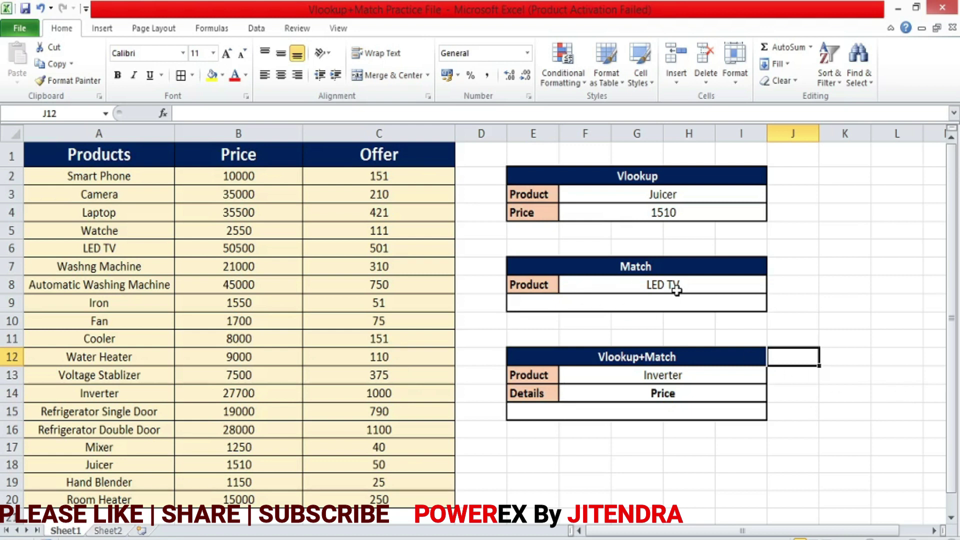
Step: Enter =MATCH(F8,A1:A20,0) in E9, returning 6 as LED TV's position
click(650, 305)
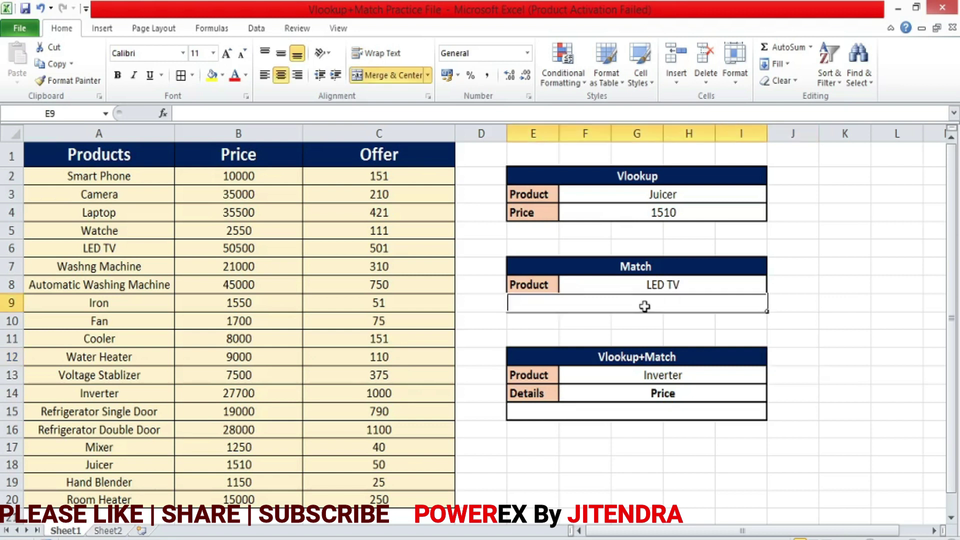
text(=)
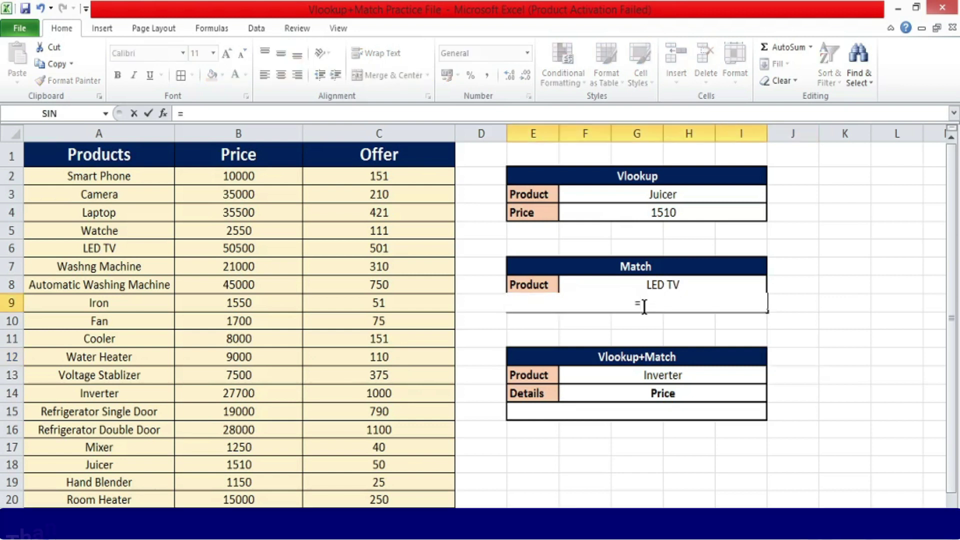
text(ma)
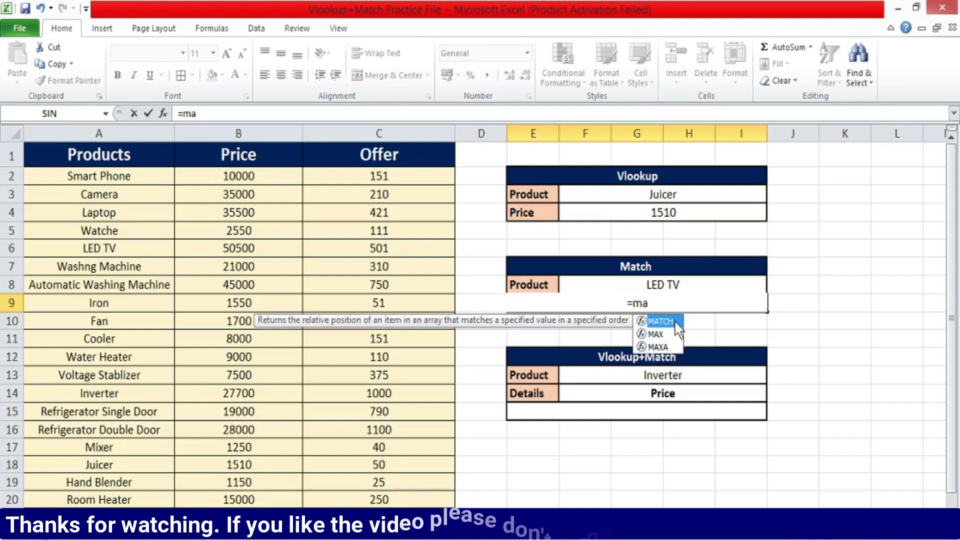
double_click(677, 323)
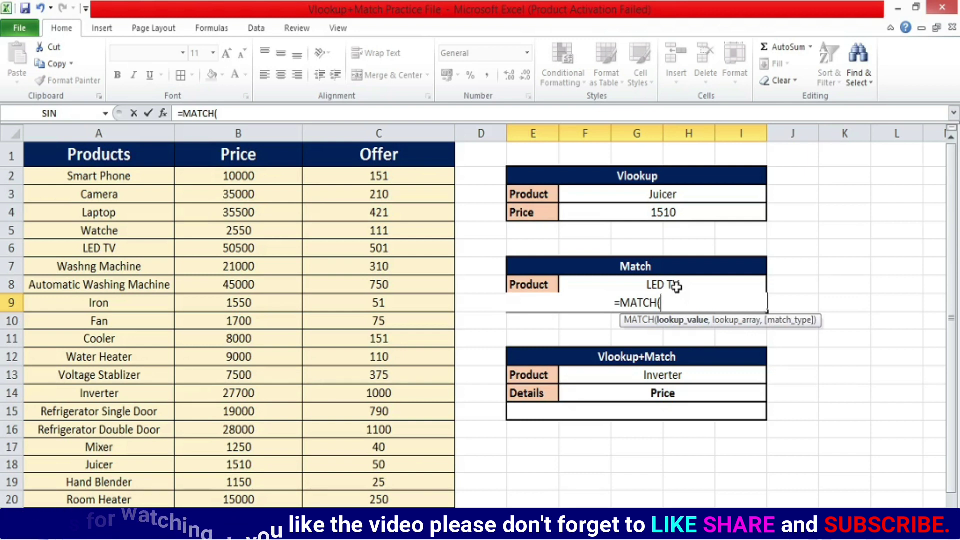
click(676, 286)
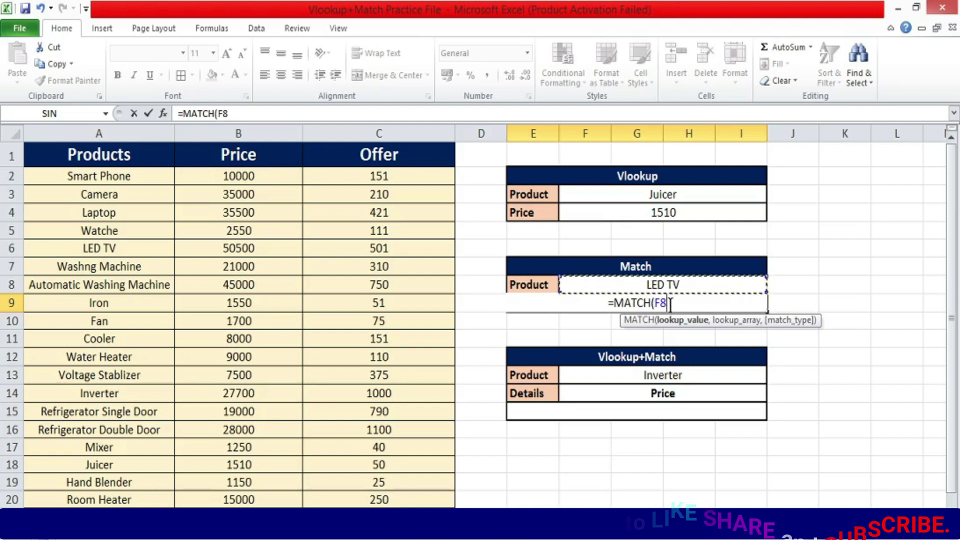
text(,)
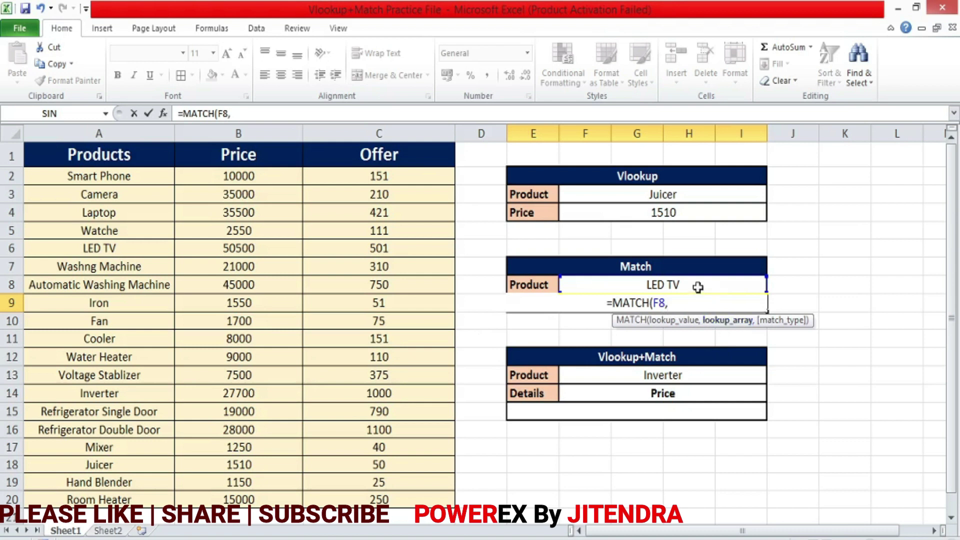
mouse_move(99, 155)
mouse_down()
mouse_move(173, 431)
mouse_move(173, 502)
mouse_up()
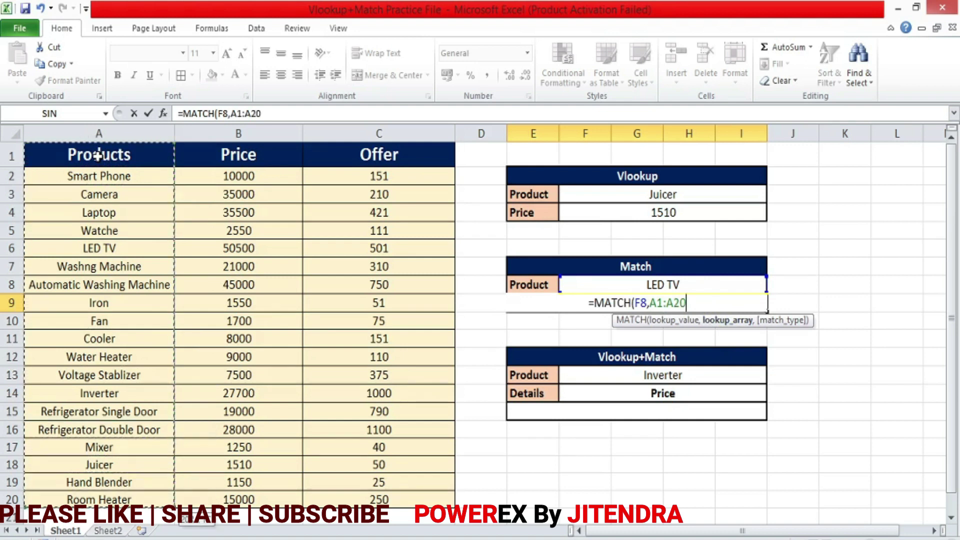
text(,)
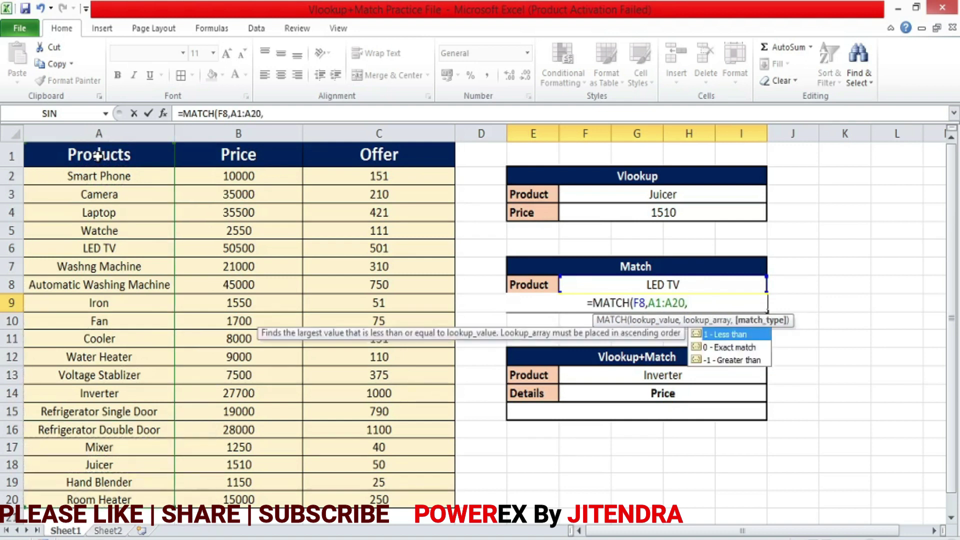
text(0)
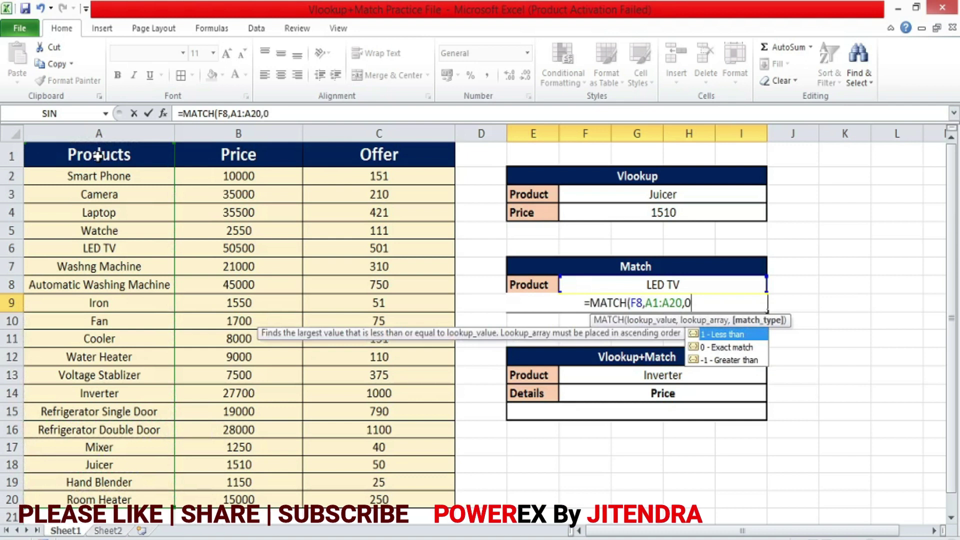
text())
key(Return)
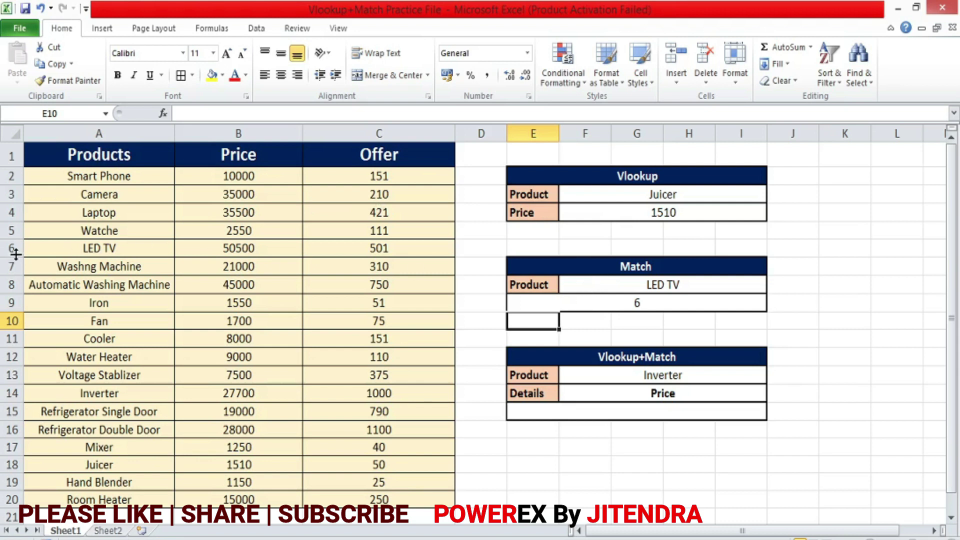
key(Up)
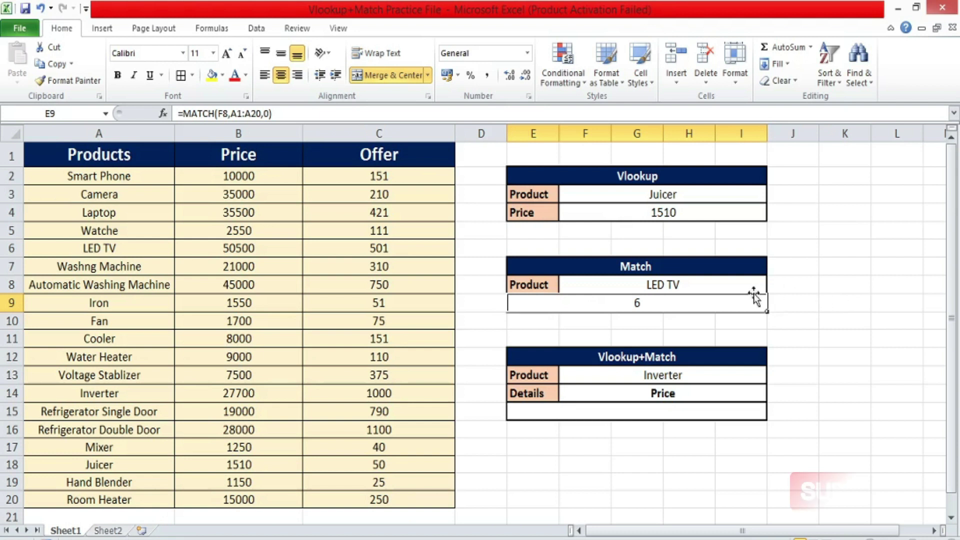
Step: Switch the Match product in F8 to Iron and check the updated MATCH result
click(749, 286)
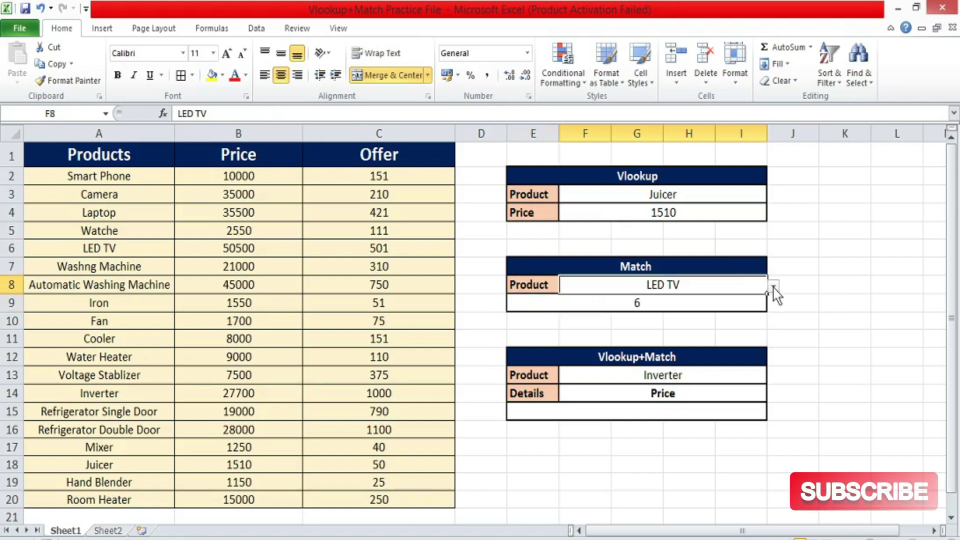
click(773, 289)
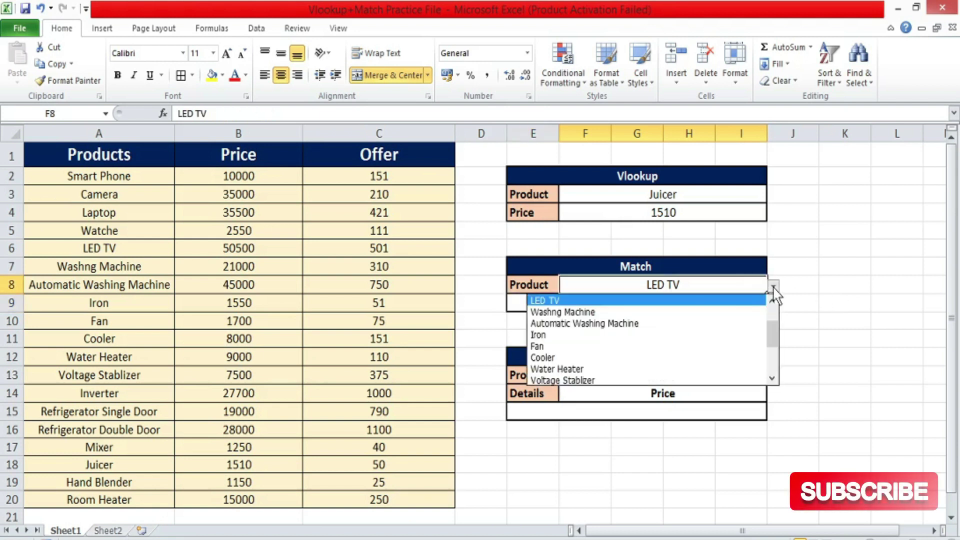
click(590, 335)
click(662, 307)
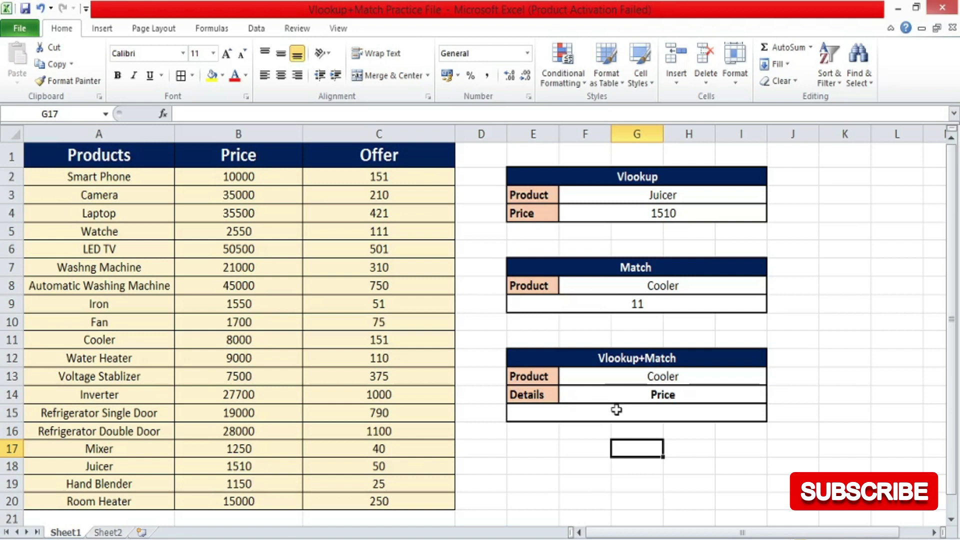
Step: Start =VLOOKUP(F13,A1:C20, in the Vlookup+Match result cell, using Cooler as lookup value
click(617, 413)
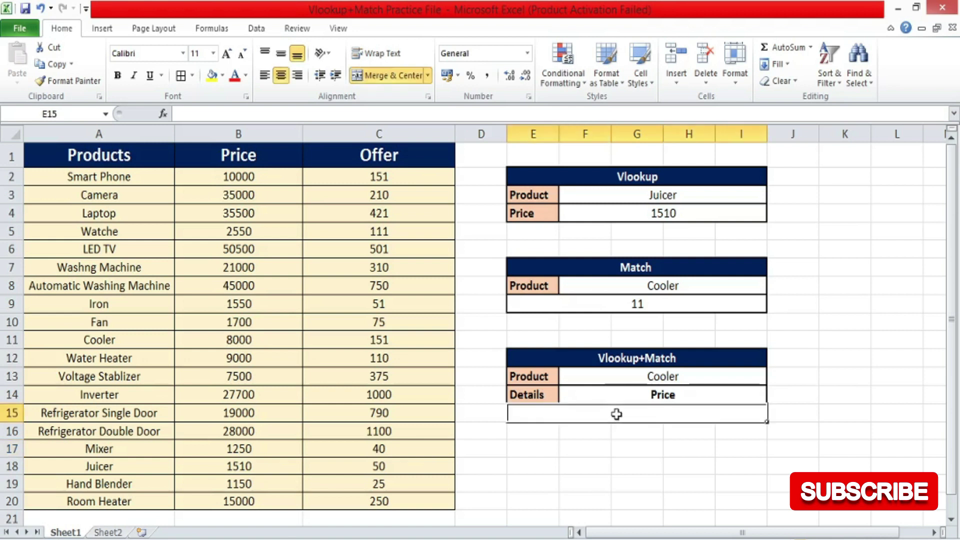
text(=)
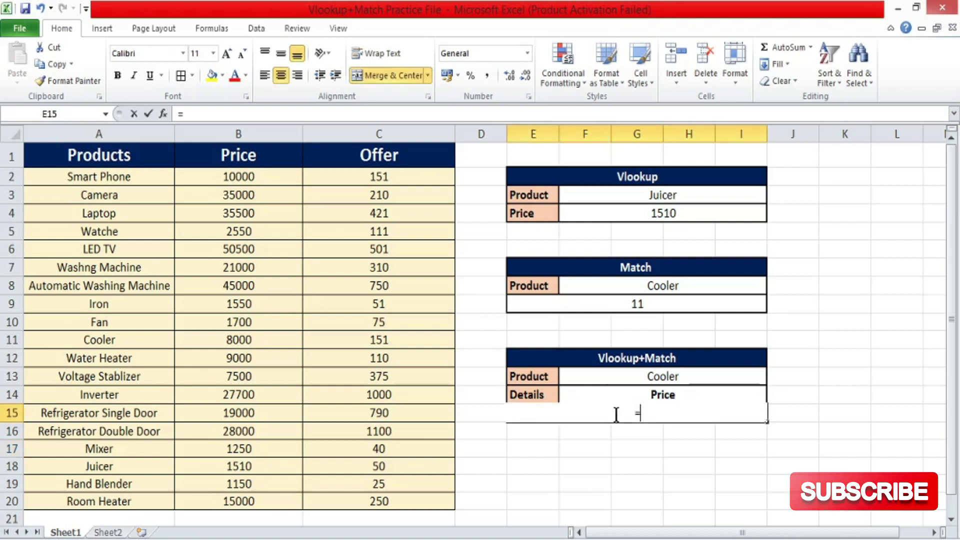
text(vl)
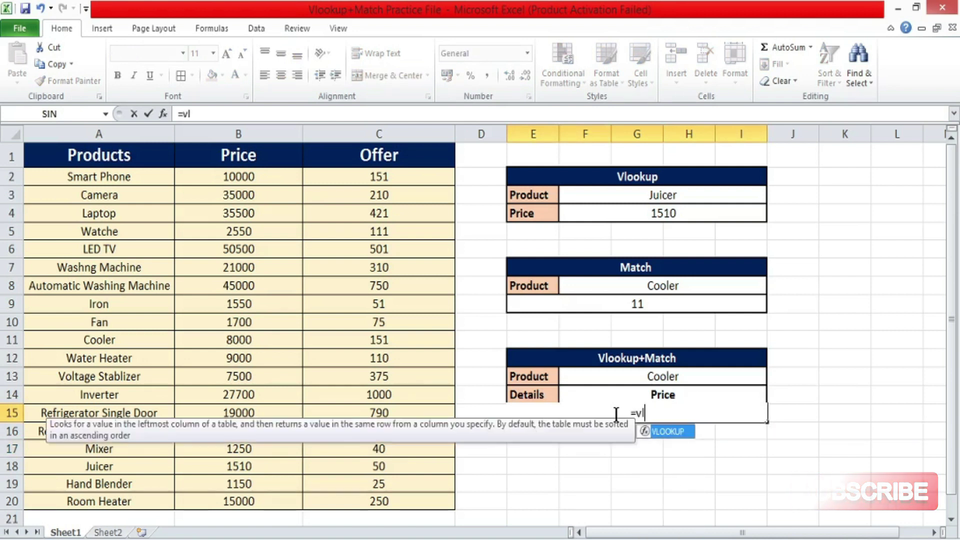
double_click(674, 432)
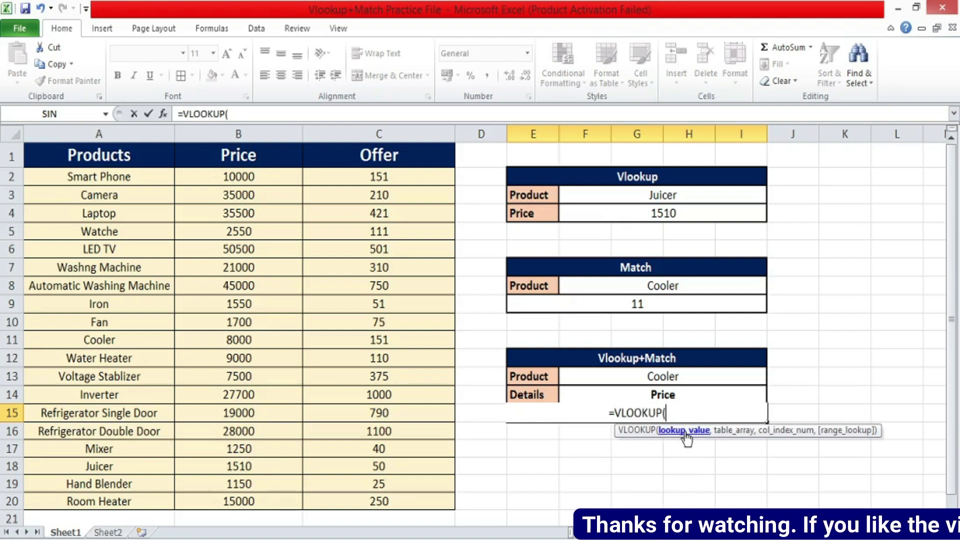
click(656, 376)
text(,)
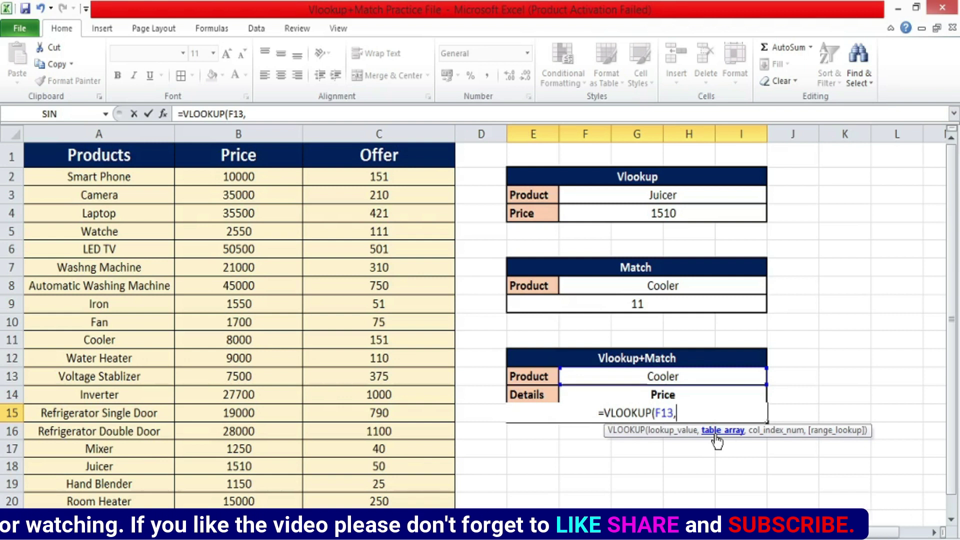
drag(123, 150, 450, 160)
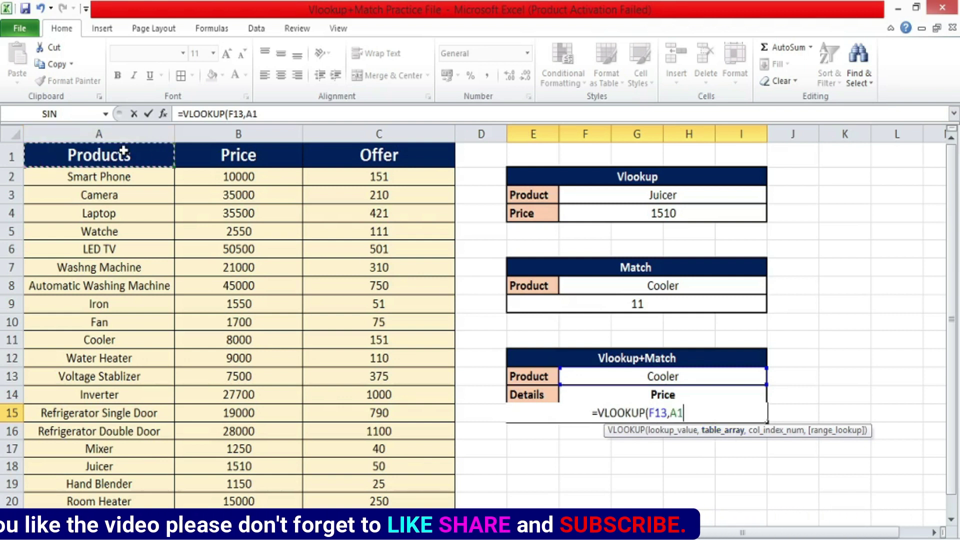
key(shift+Down)
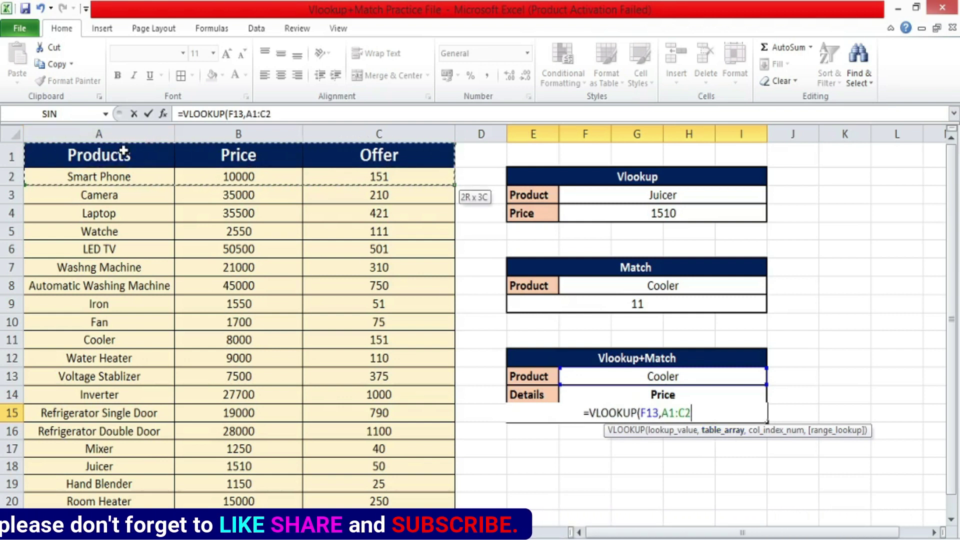
key(shift+Down)
key(shift+Down)
key(shift+Down)
key(shift+Down)
key(shift+Down)
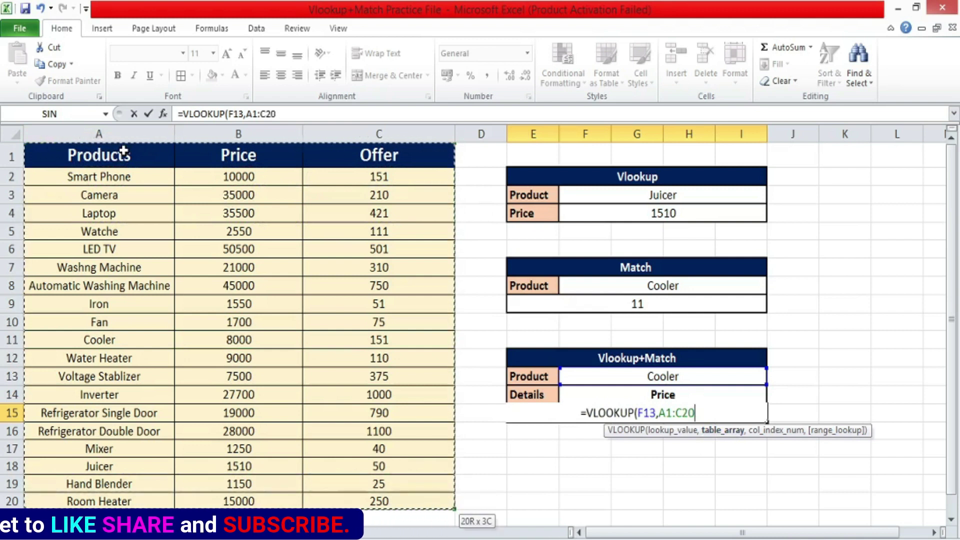
text(,)
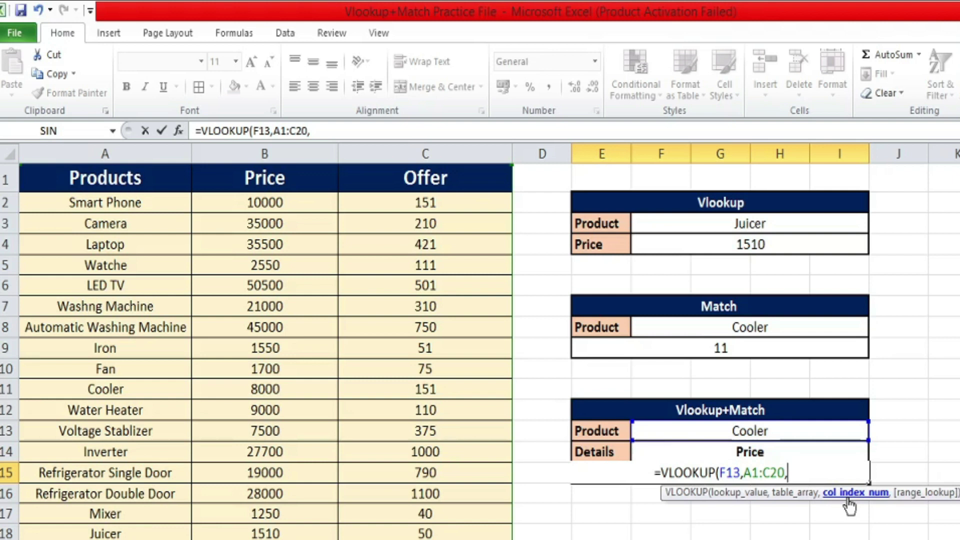
Step: Nest MATCH(F14,A1:C1,0) as the column index to finish the formula, returning Cooler's price 8000
text(ma)
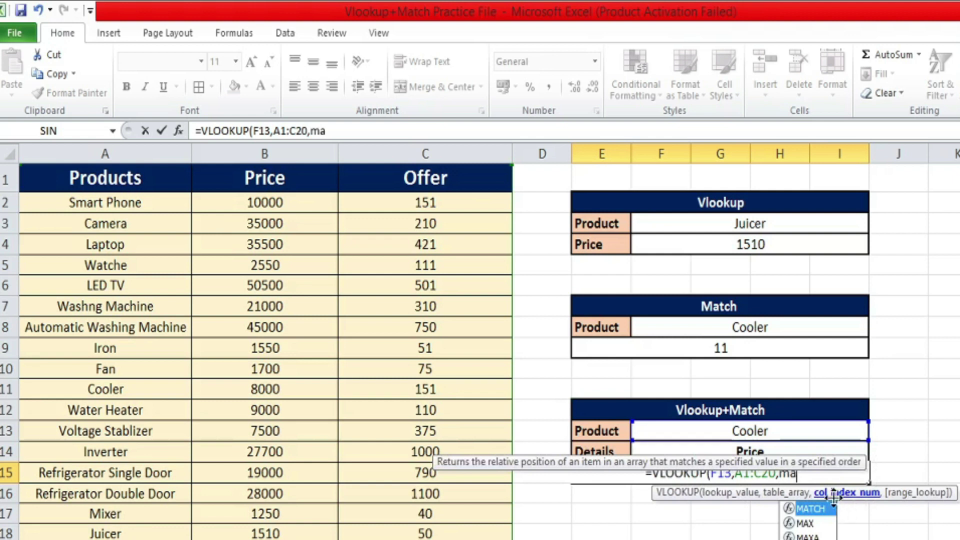
double_click(818, 509)
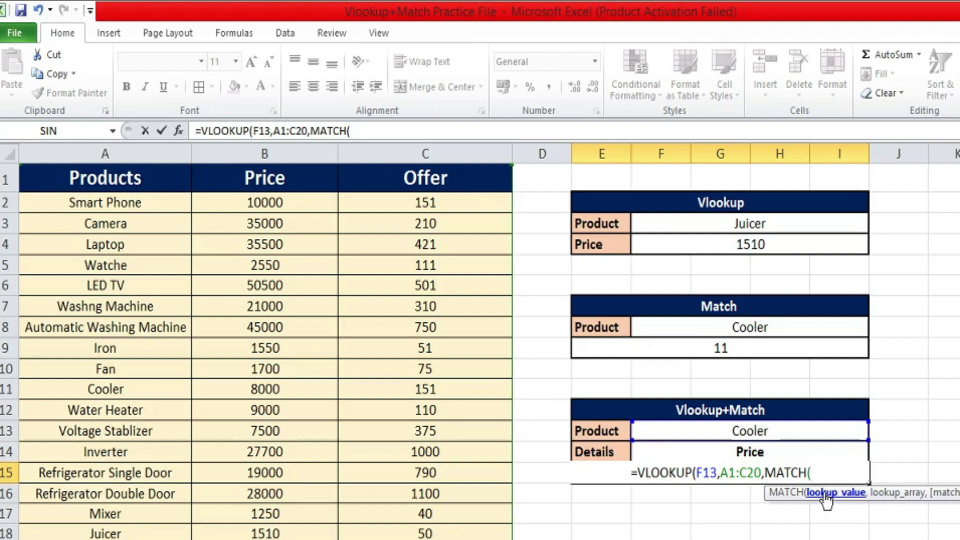
click(761, 451)
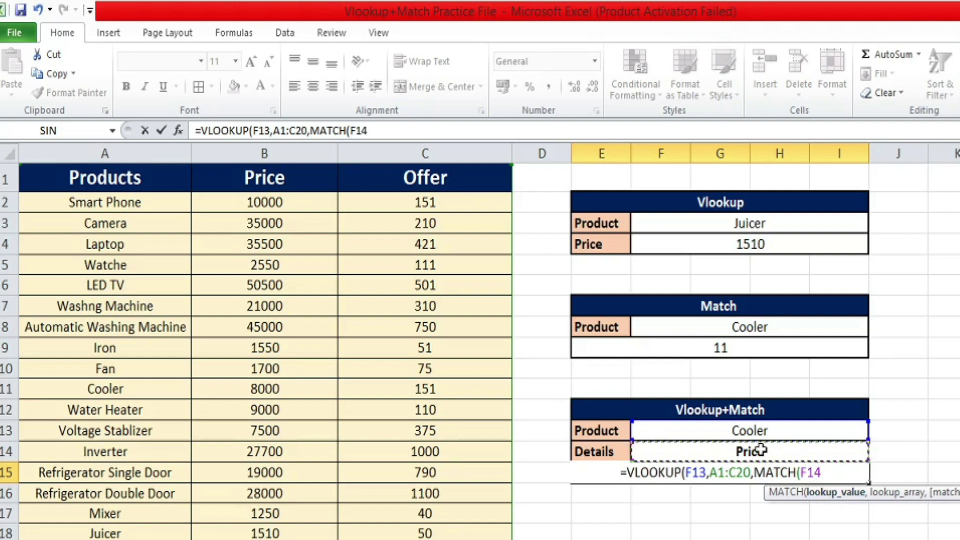
text(,)
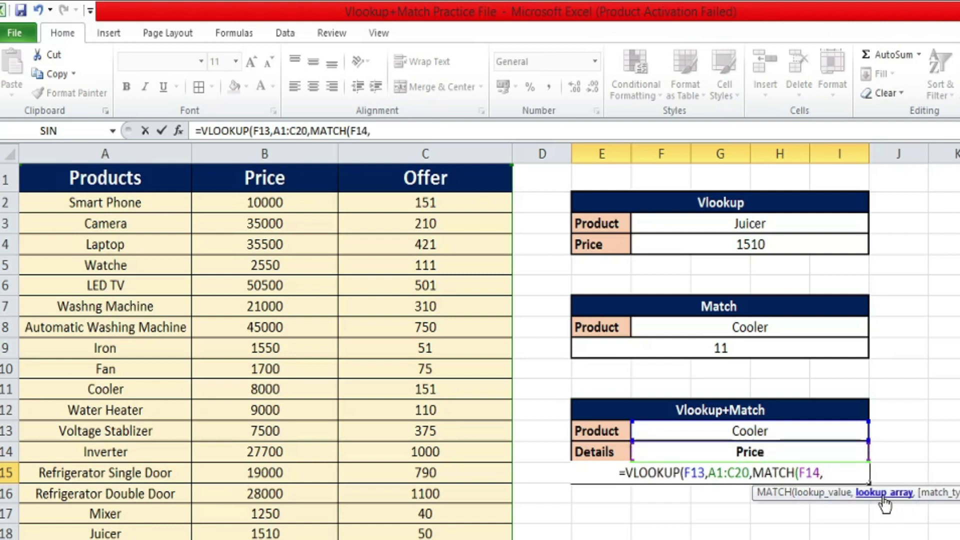
click(129, 178)
key(shift+Right)
key(shift+Right)
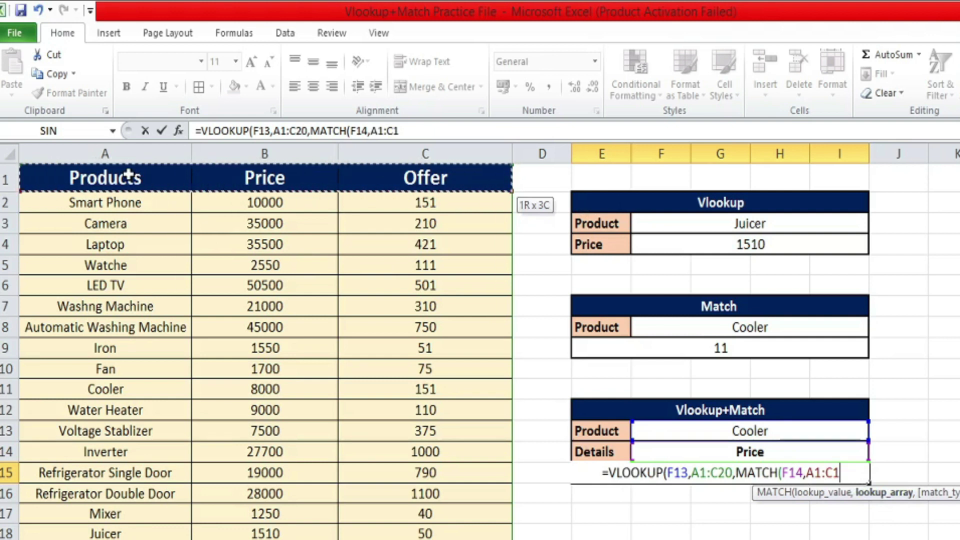
text(,)
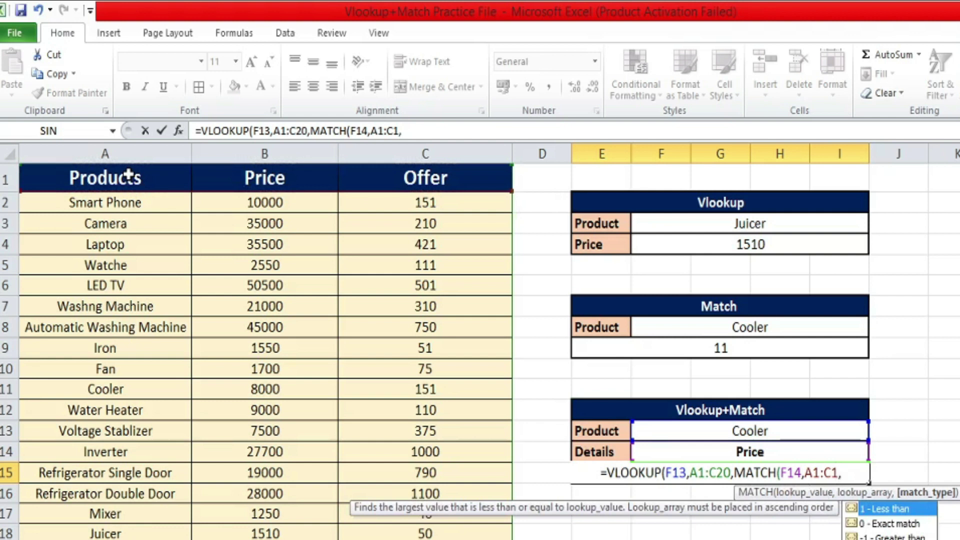
text(0)
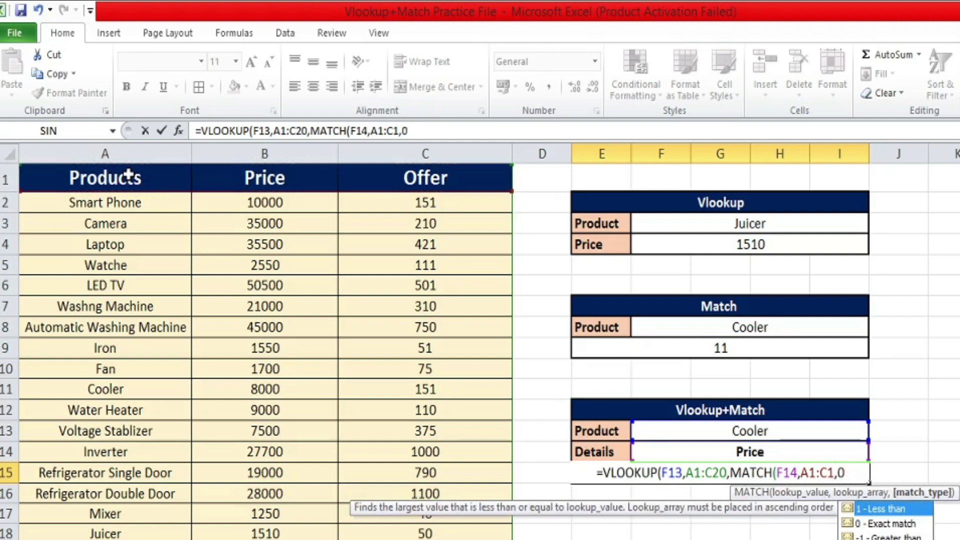
text())
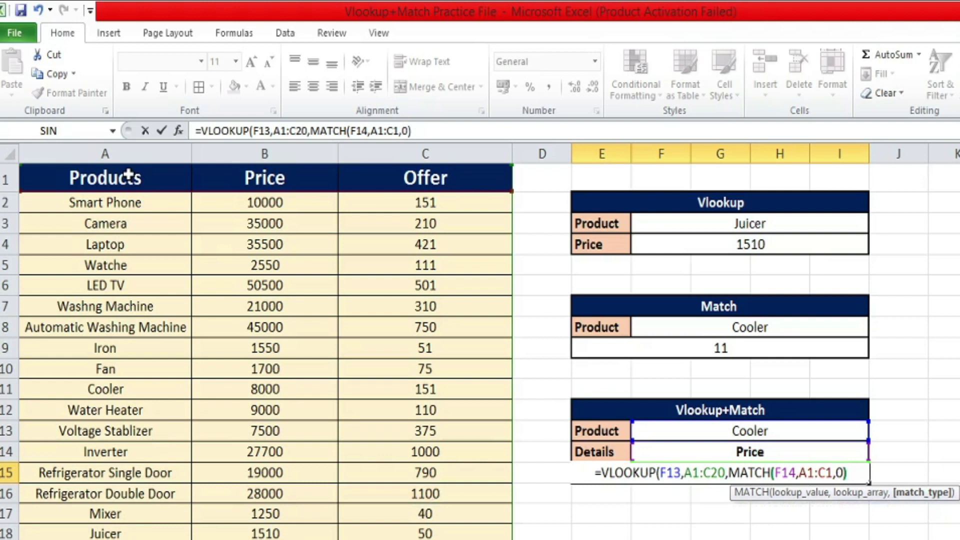
text(,)
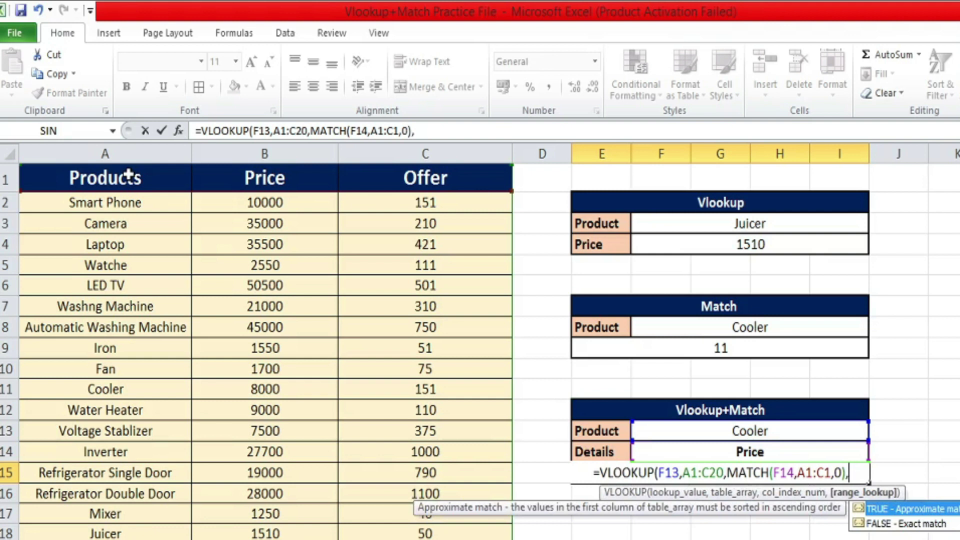
text(0)
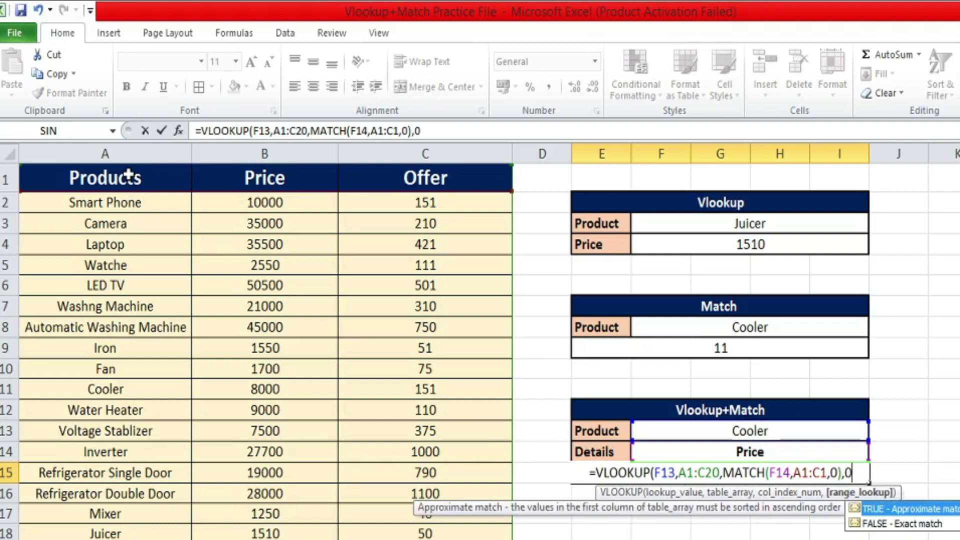
text())
key(Return)
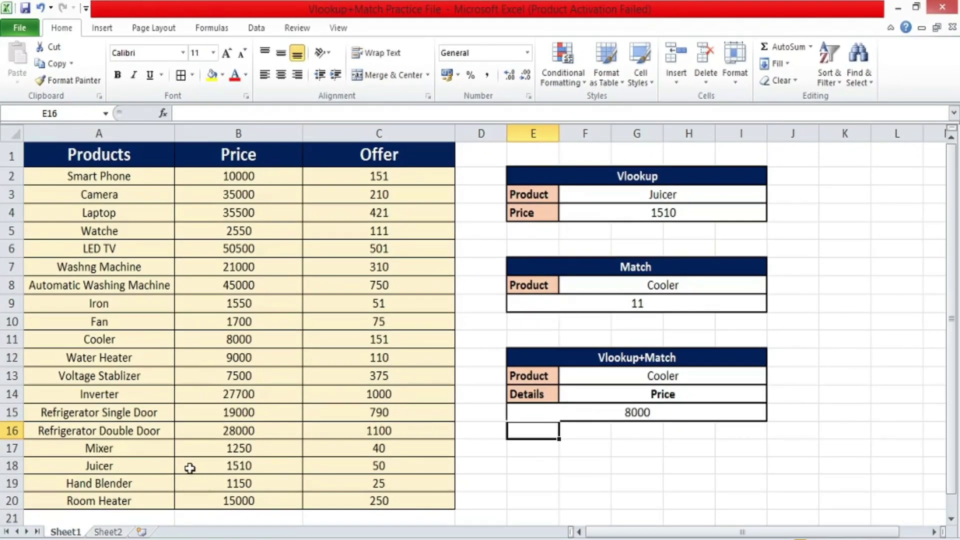
Step: Check Cooler's price in the table, then choose Inverter as the Vlookup+Match product in F13
click(211, 337)
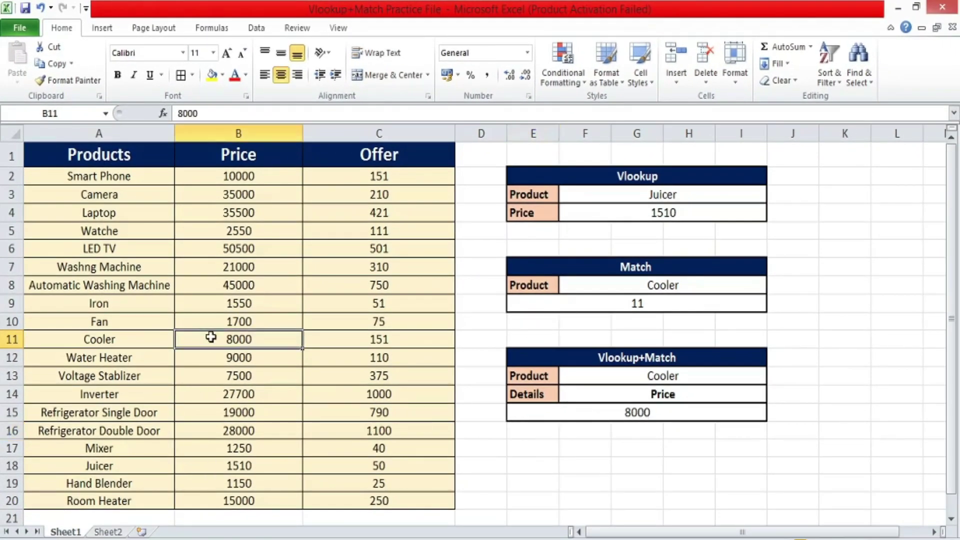
click(714, 376)
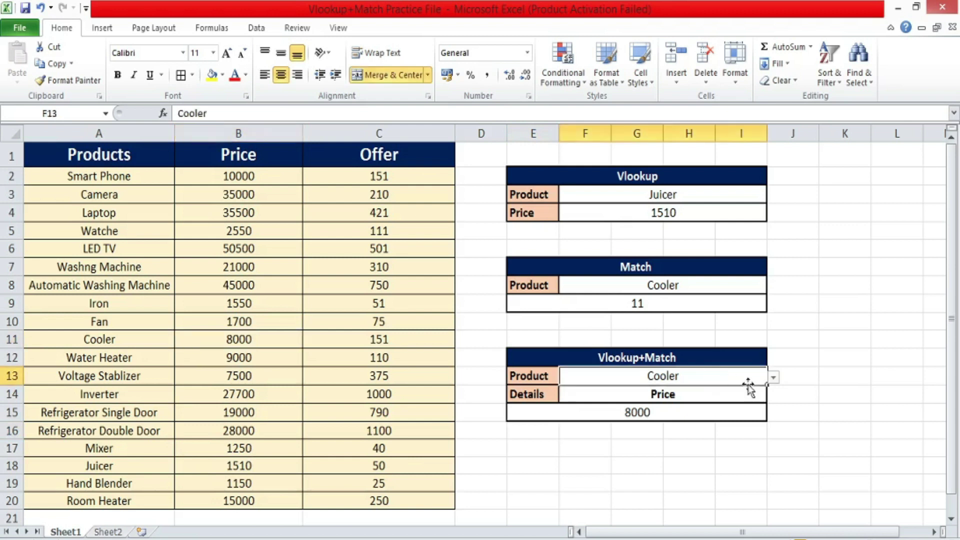
click(773, 378)
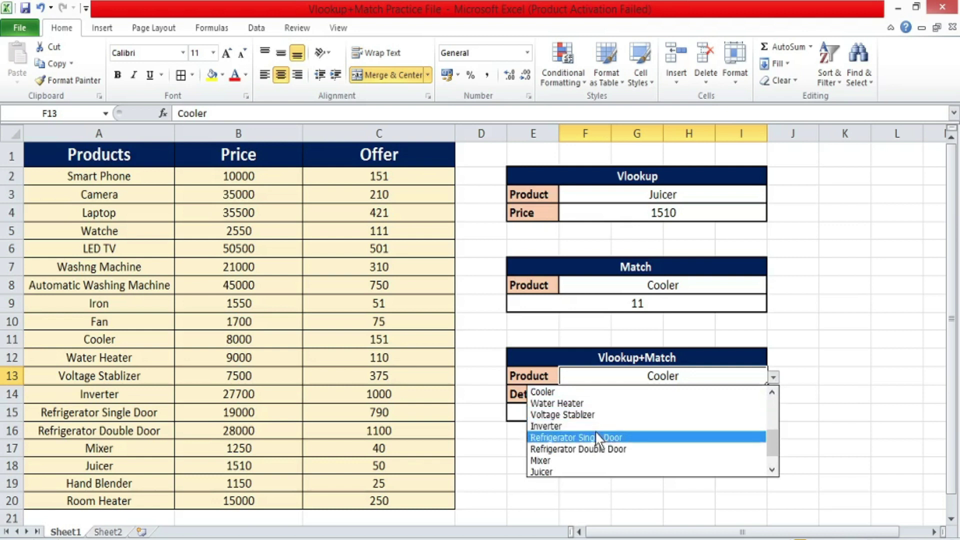
click(583, 426)
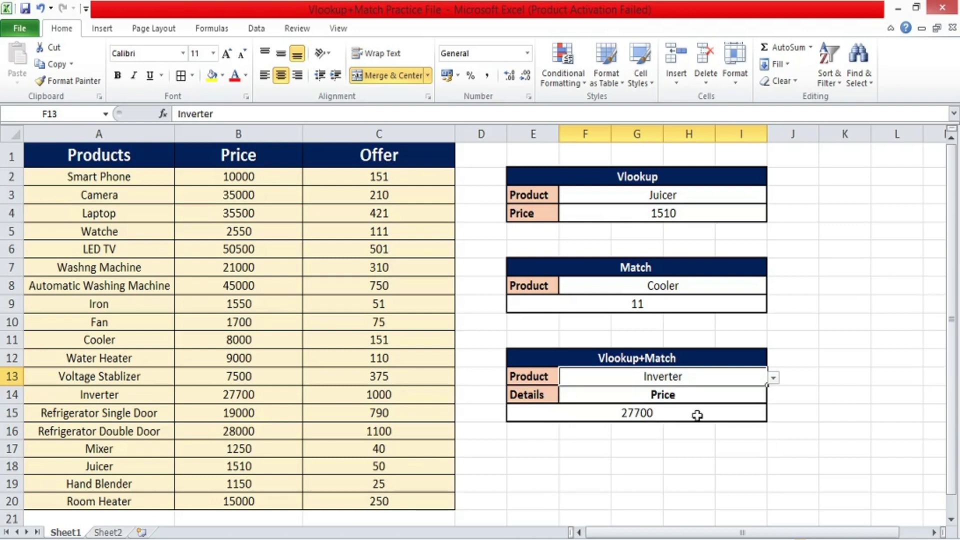
Step: Switch Details in F14 to Offer and confirm the 1000 result against Inverter's offer in C14
click(684, 399)
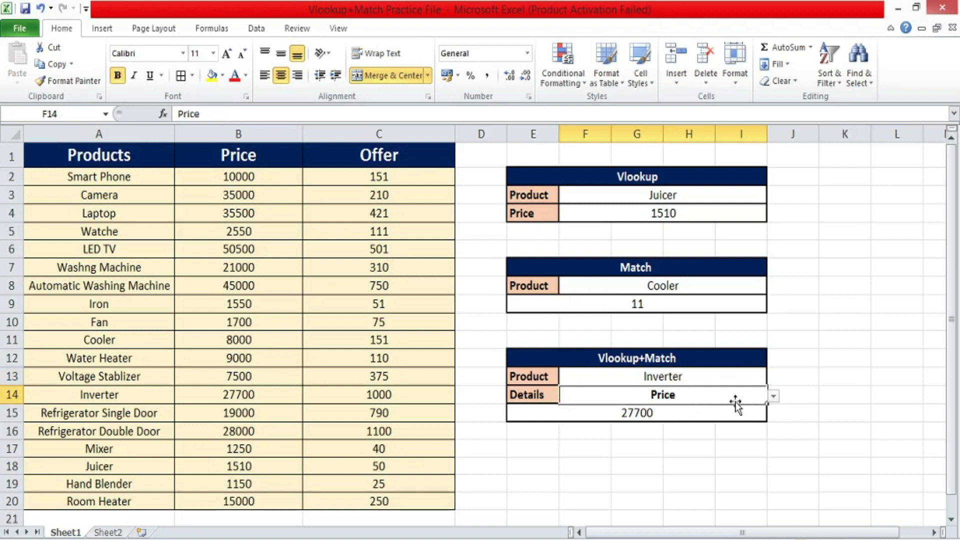
click(774, 397)
click(604, 422)
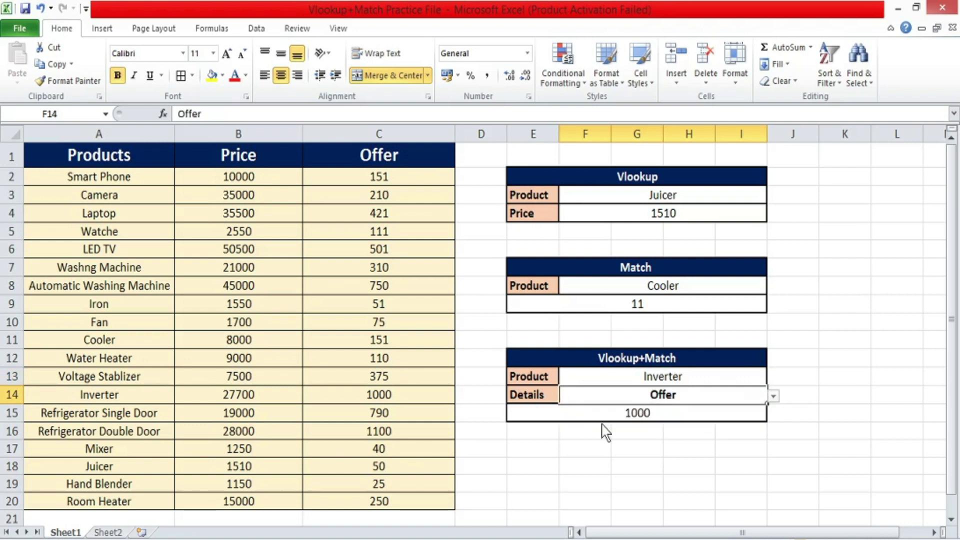
click(644, 419)
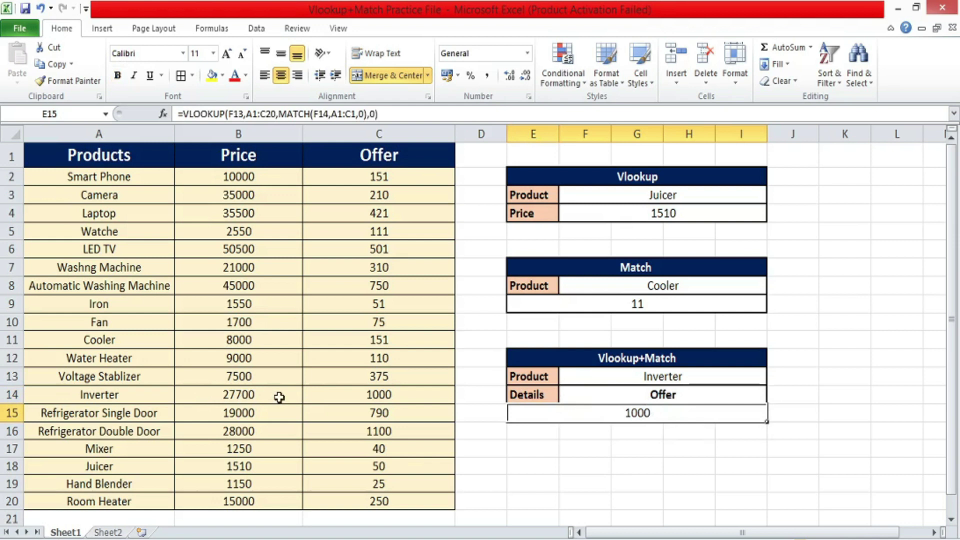
click(374, 398)
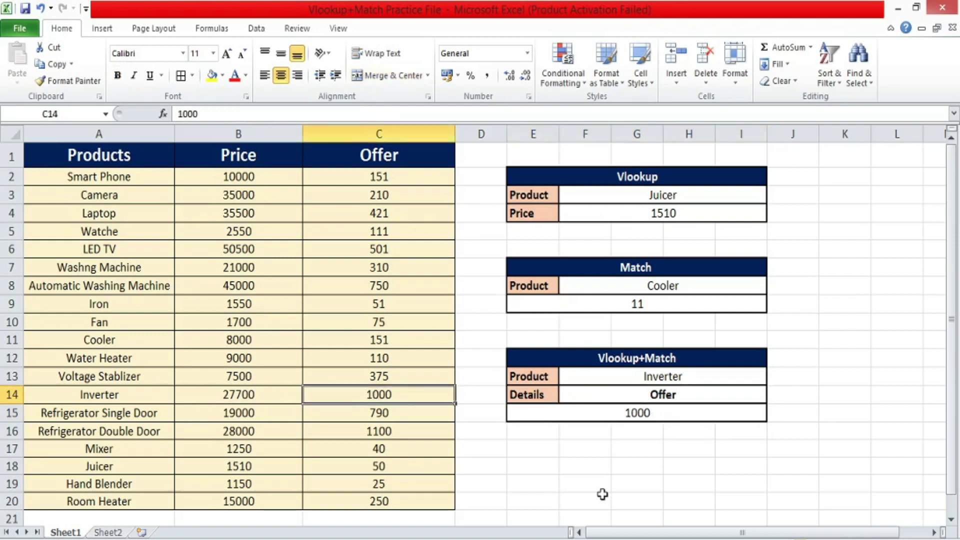